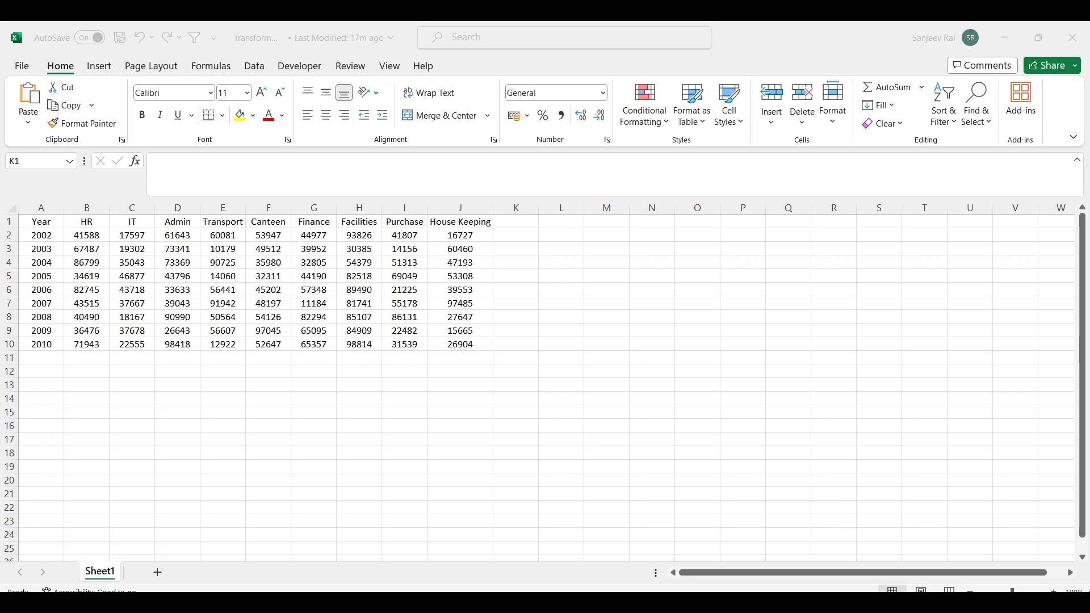
Step: Compare the source table in Excel with the Sheet1 query in Power Query Editor, and close the Excel workbook
mouse_move(818, 587)
click(842, 548)
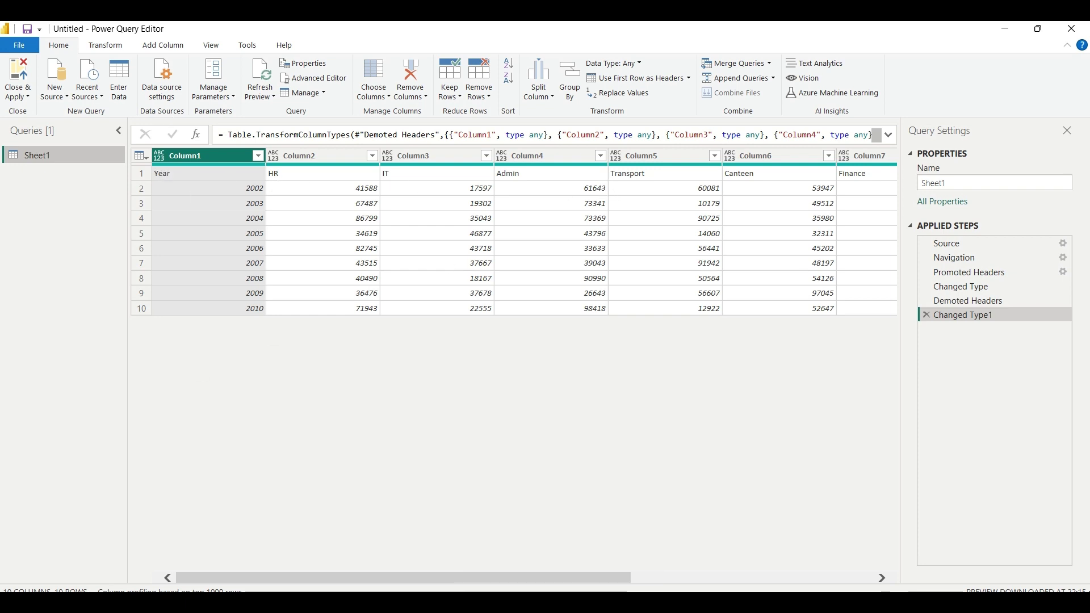
click(436, 606)
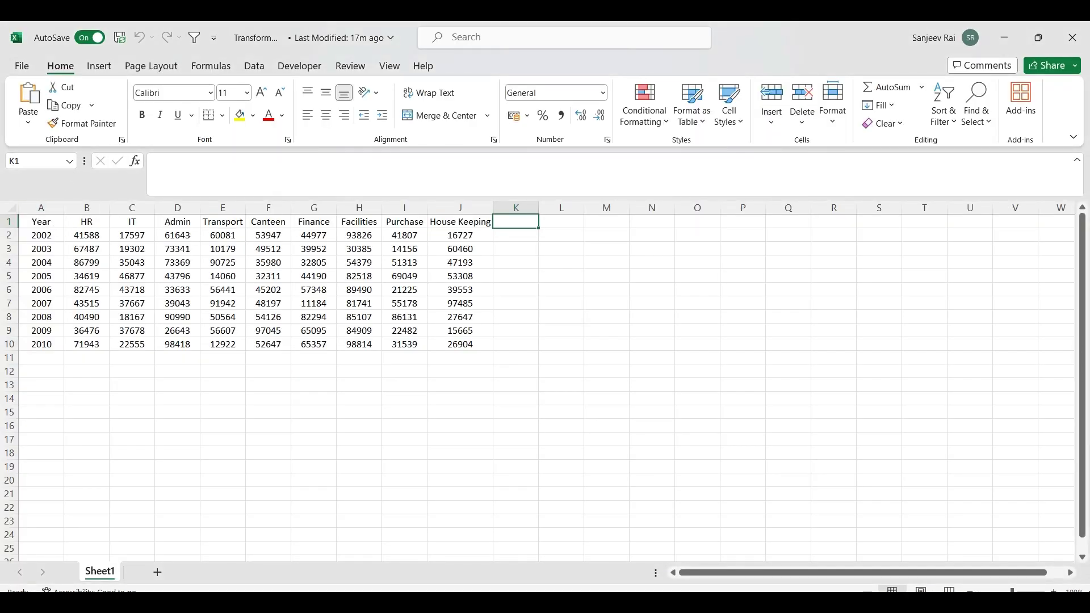
mouse_move(781, 606)
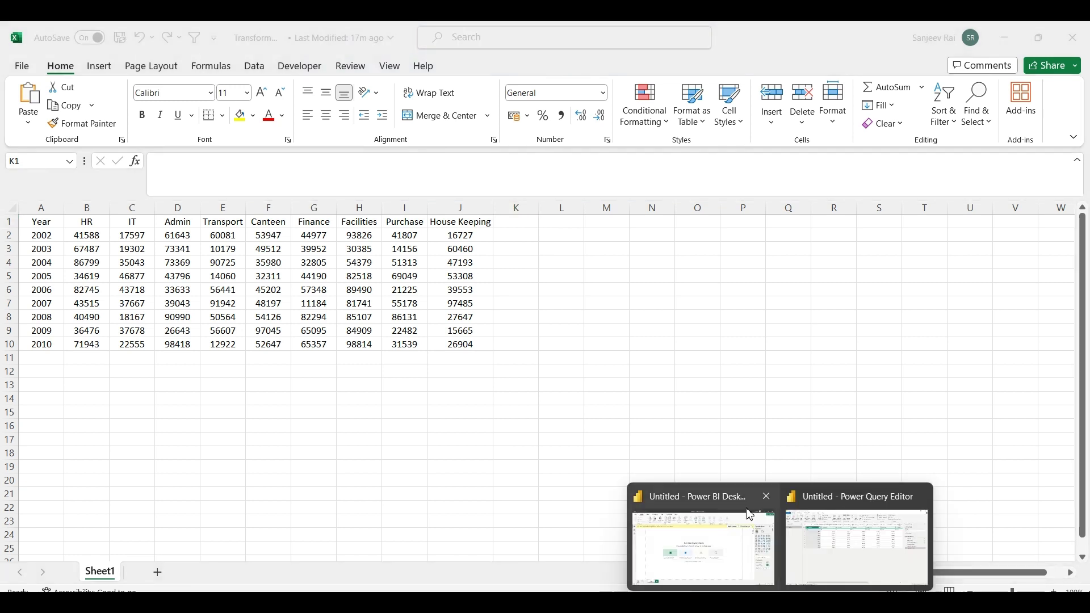
click(885, 549)
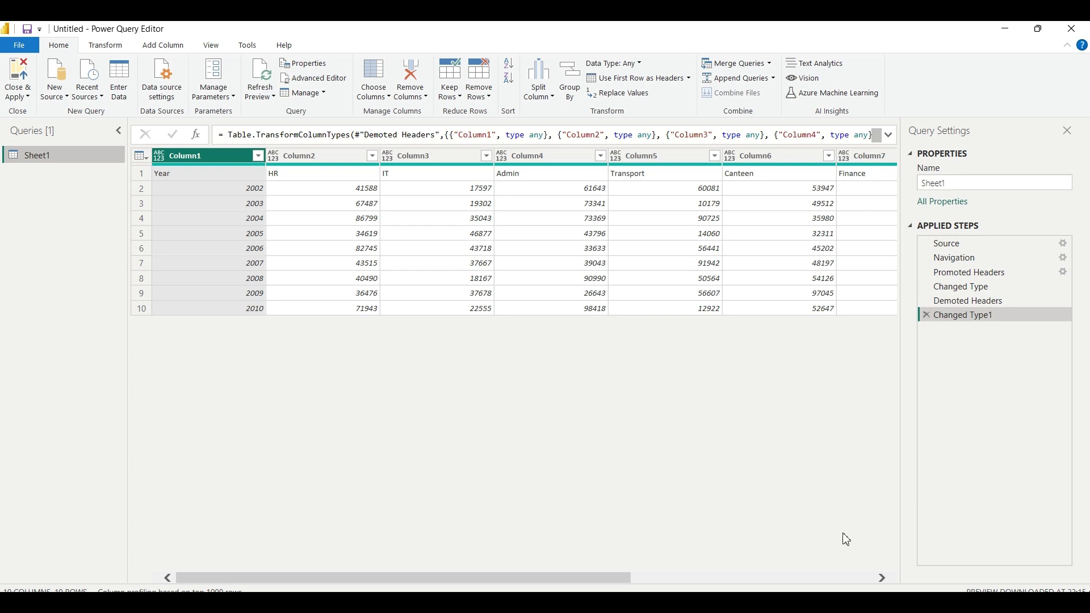
click(816, 602)
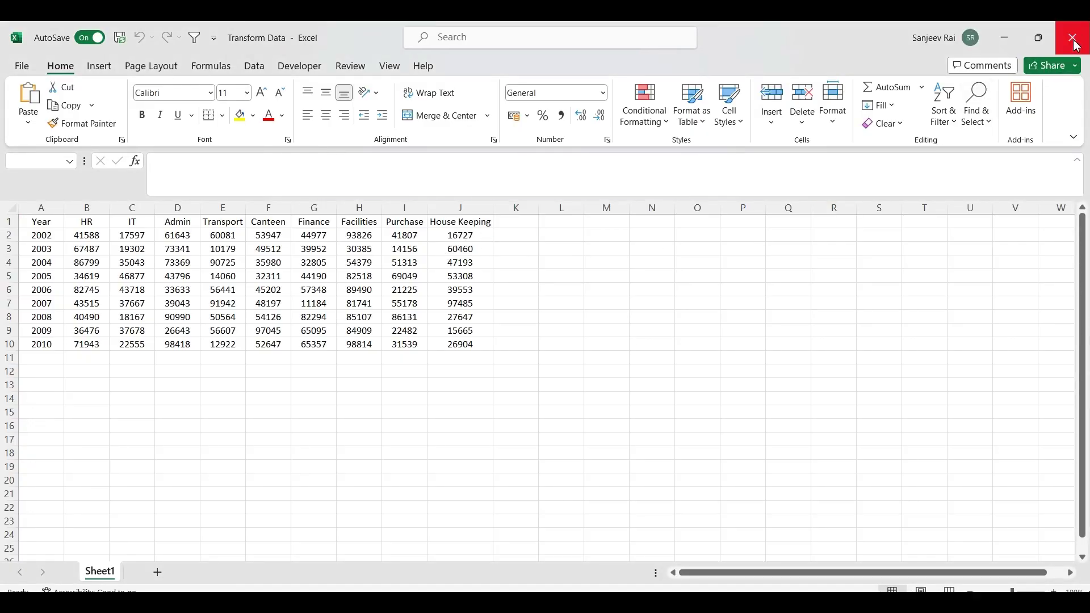
click(1073, 39)
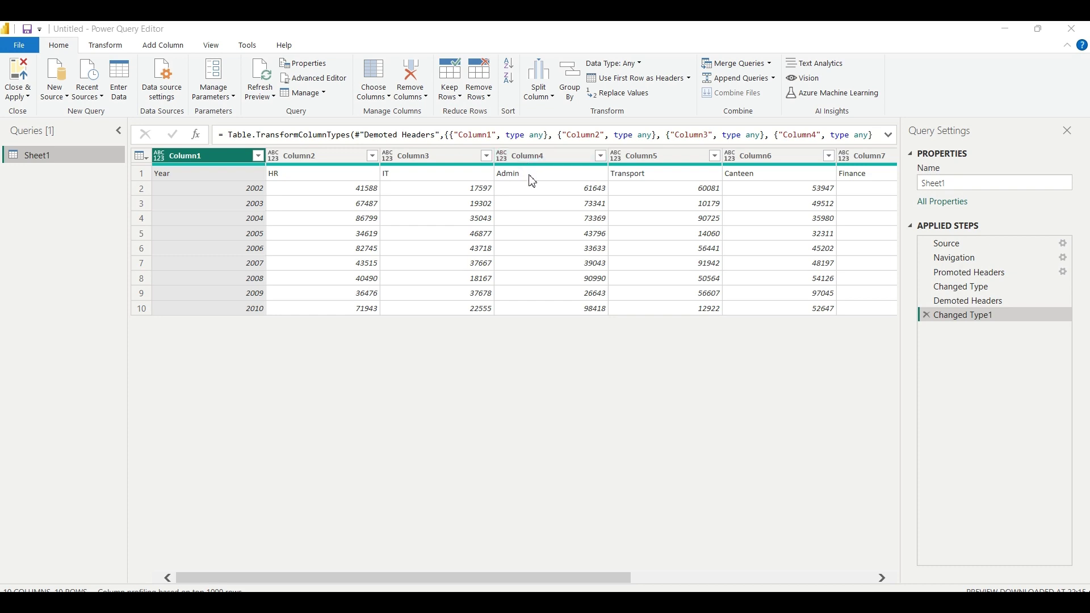
Step: Promote the first row of the Sheet1 query to column headers
click(689, 79)
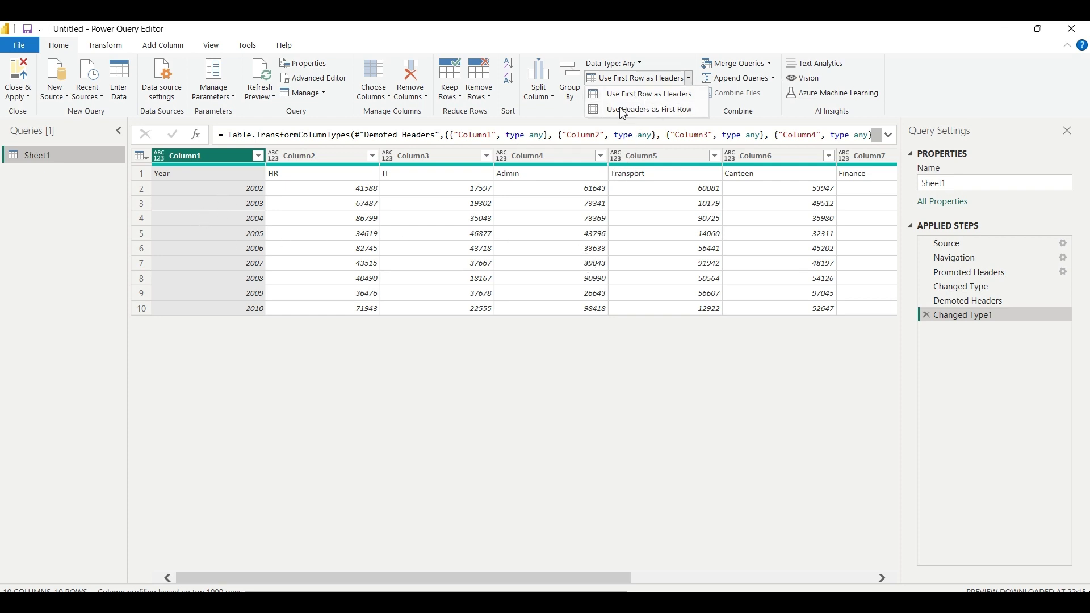
click(645, 96)
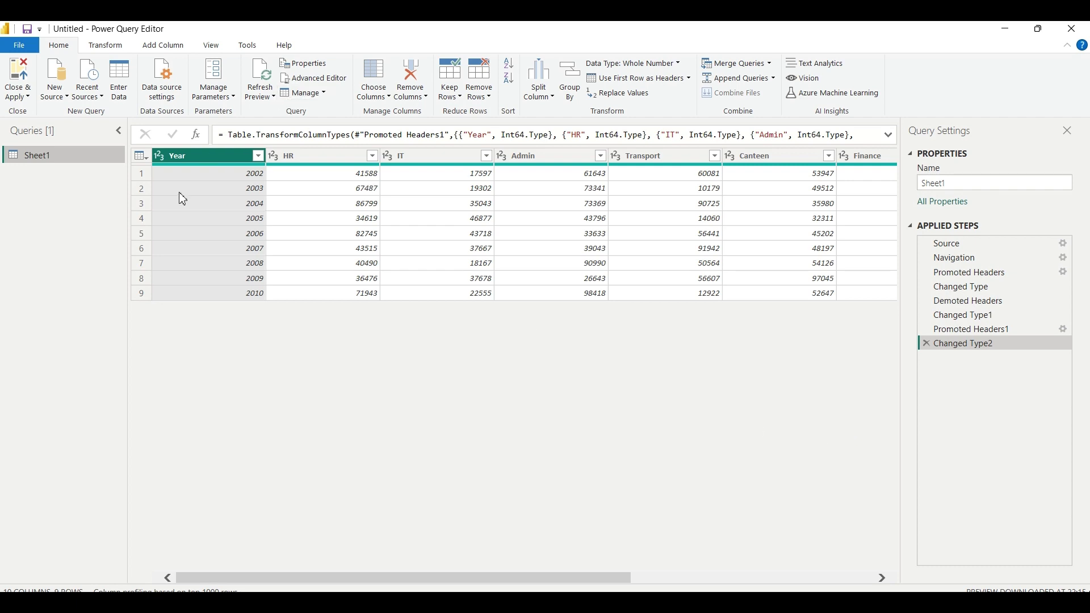
Step: Remove the Year column from the query, and delete that removal from the applied steps
right_click(210, 164)
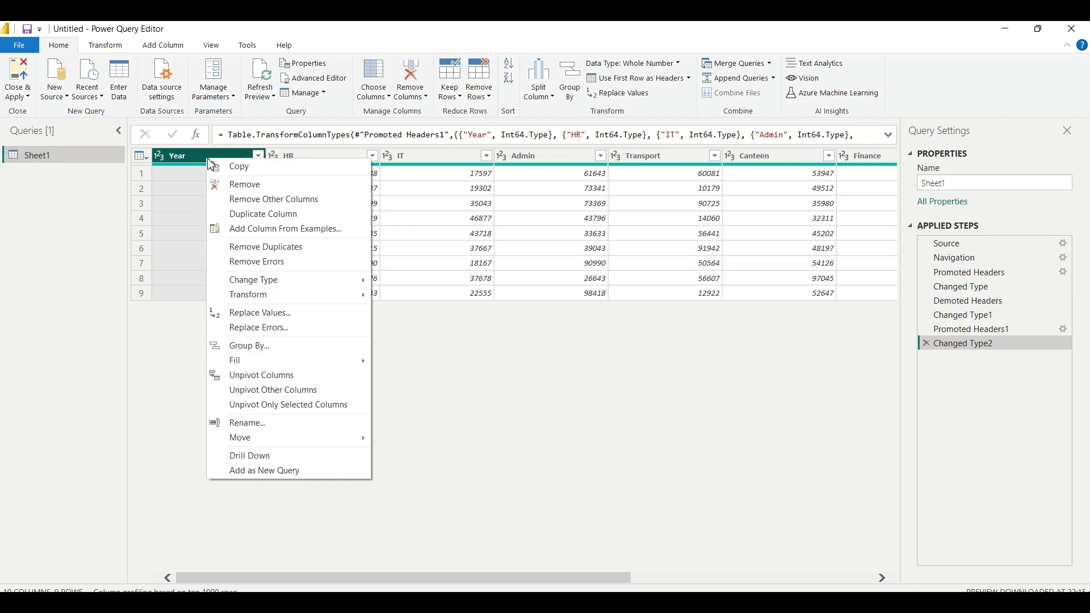
click(247, 189)
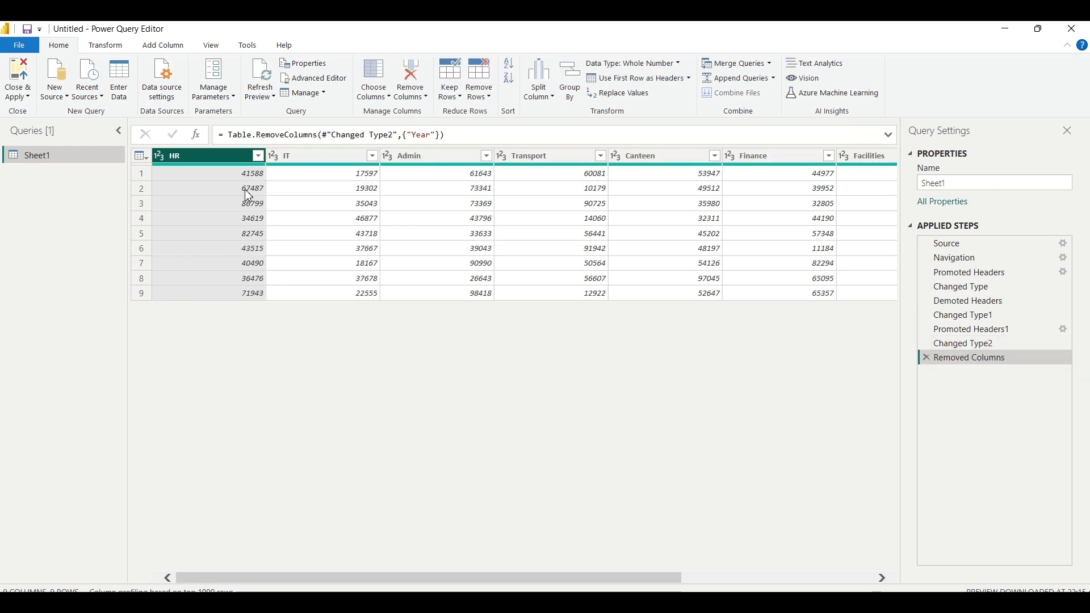
drag(652, 578, 482, 577)
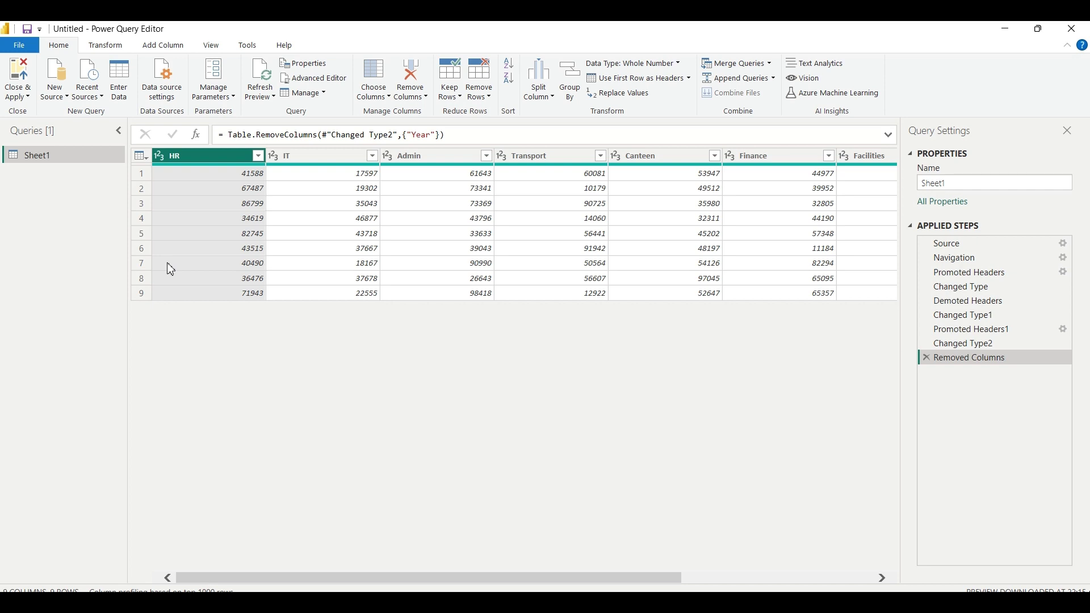
click(927, 358)
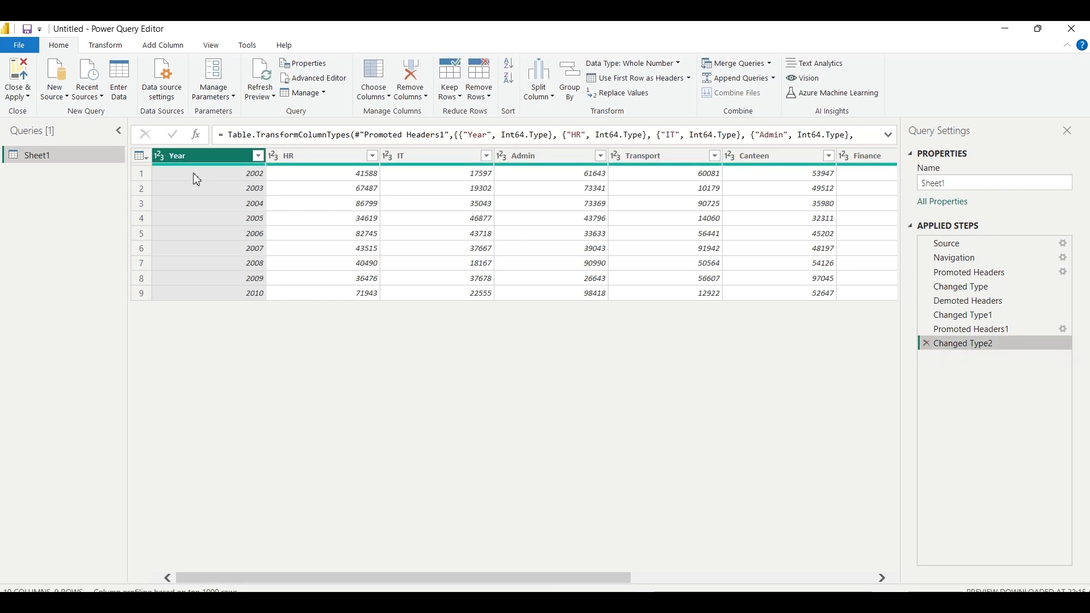
Step: Remove all columns except IT, and delete that removal from the applied steps
right_click(200, 158)
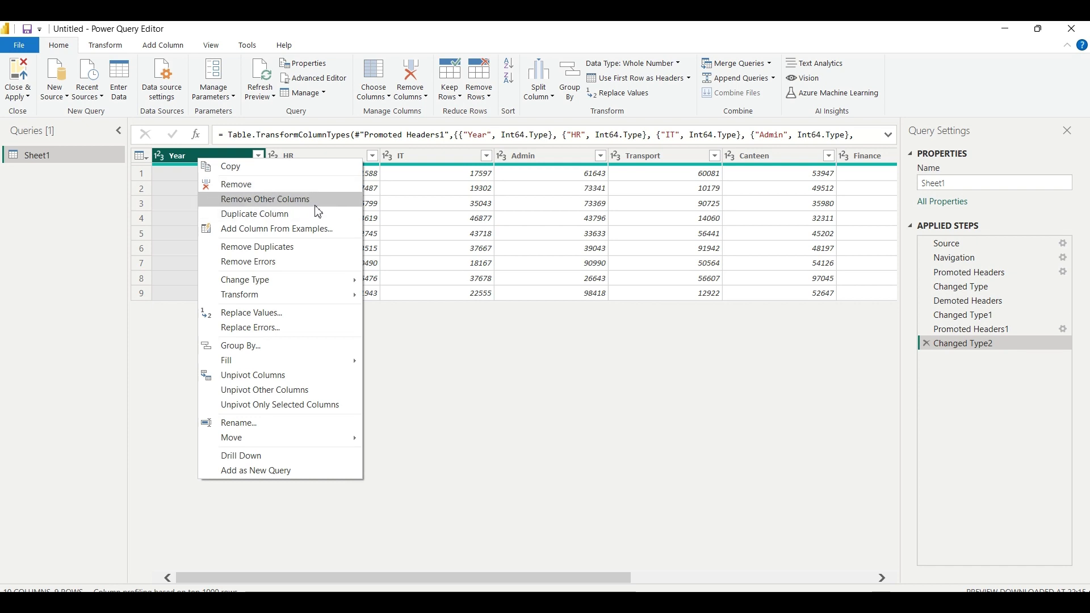
click(432, 164)
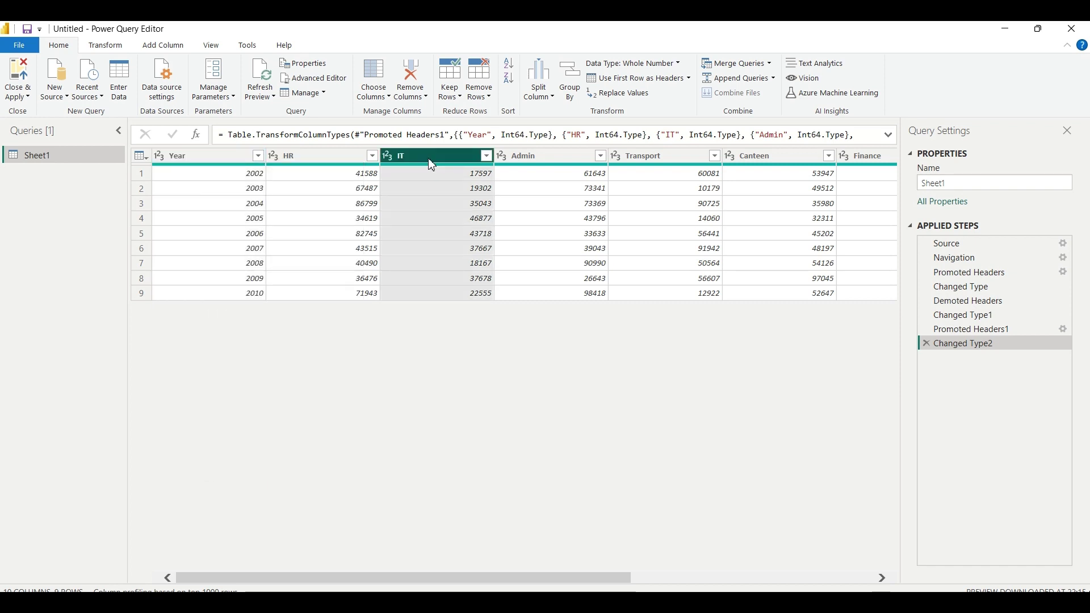
right_click(431, 164)
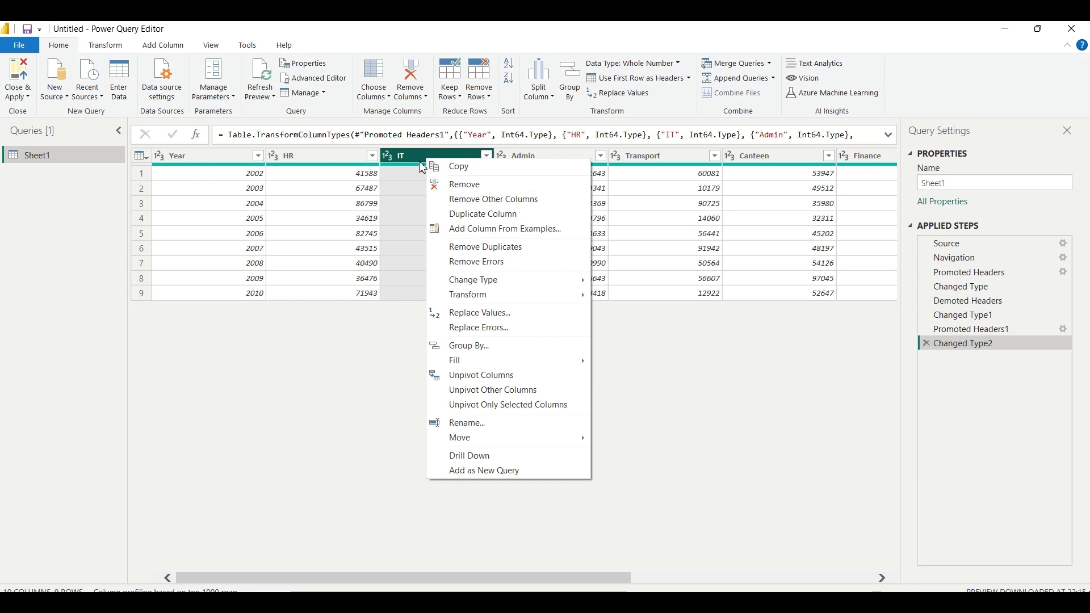
click(482, 208)
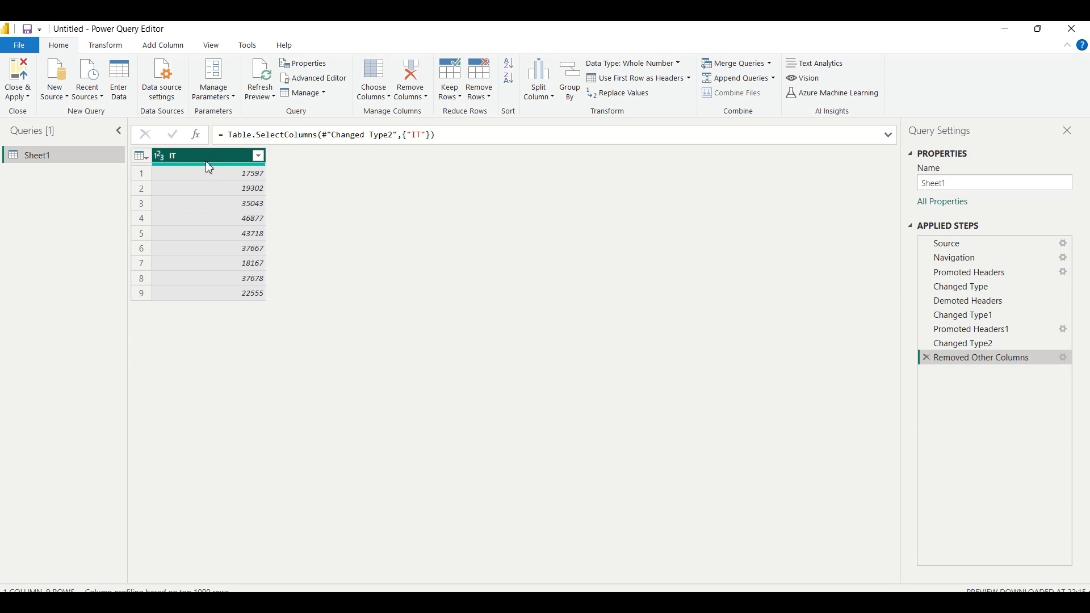
click(928, 357)
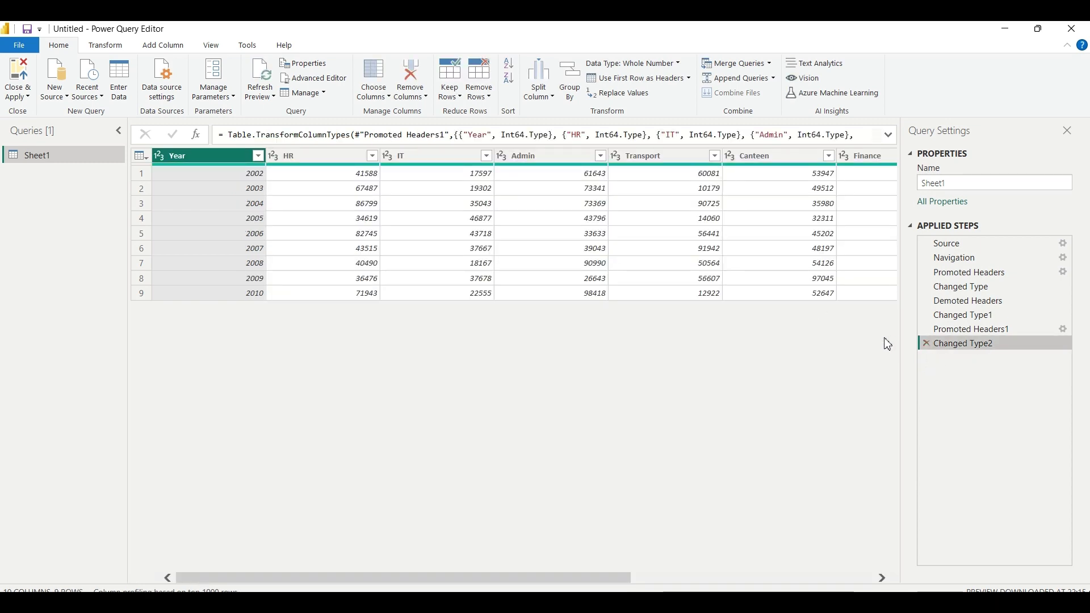
Step: Examine the data type choices and other column operations available for the Year column
right_click(186, 152)
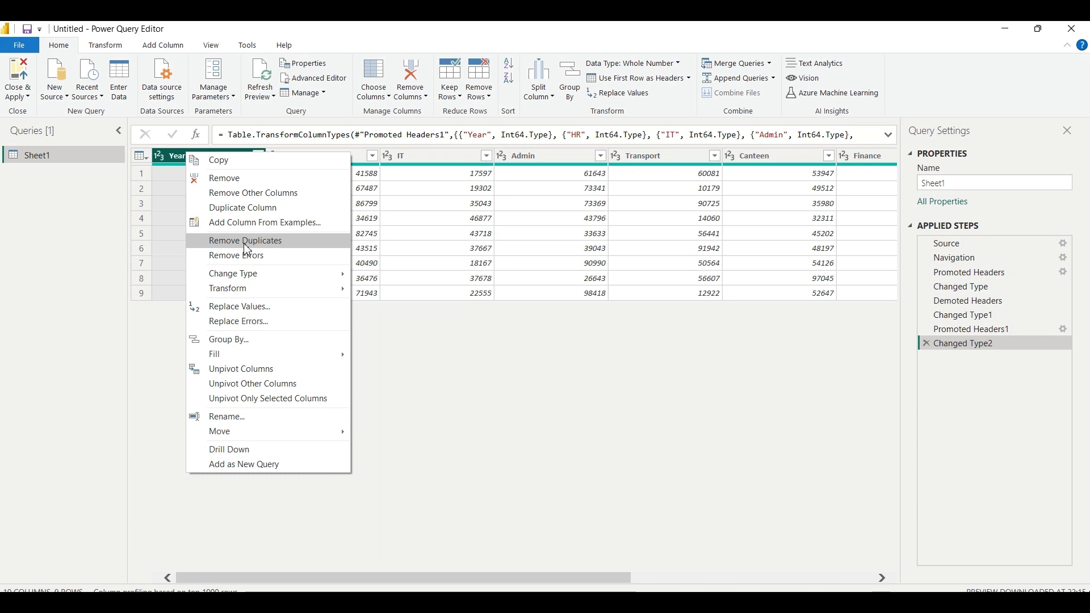
mouse_move(257, 281)
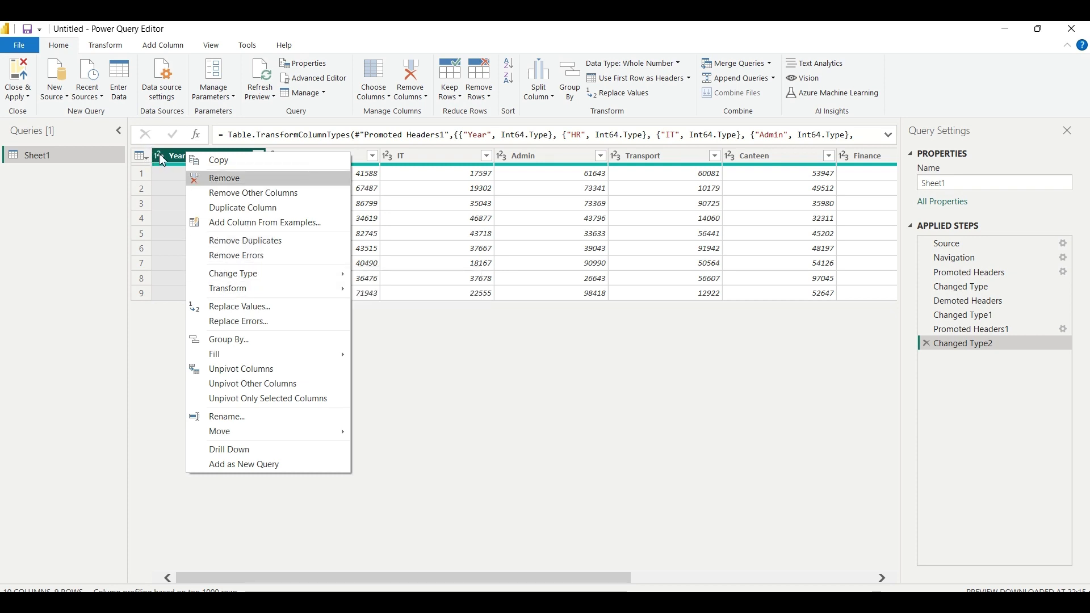
mouse_move(318, 278)
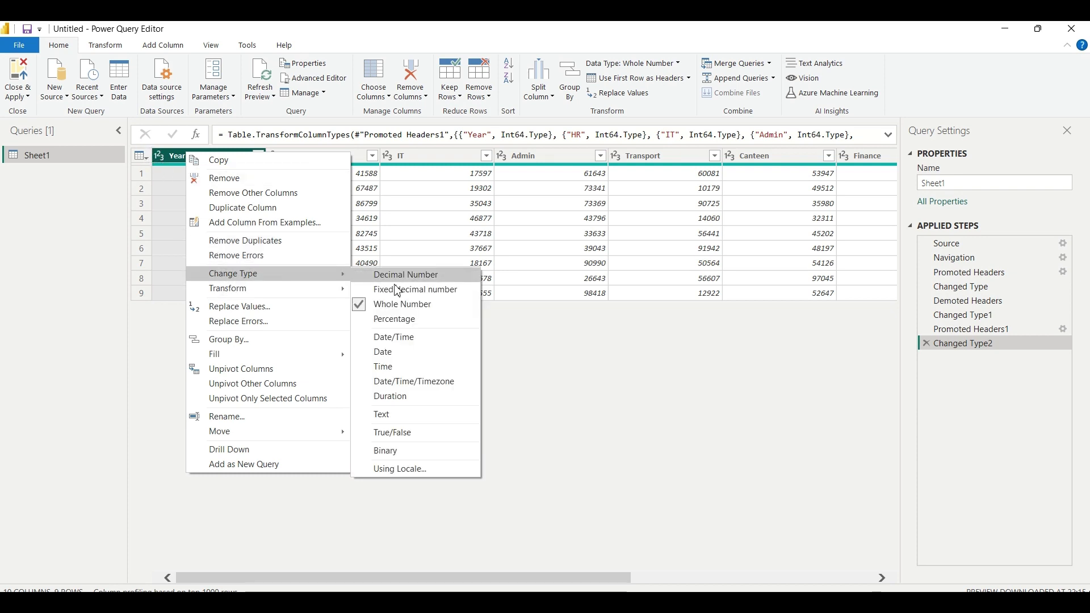
click(707, 343)
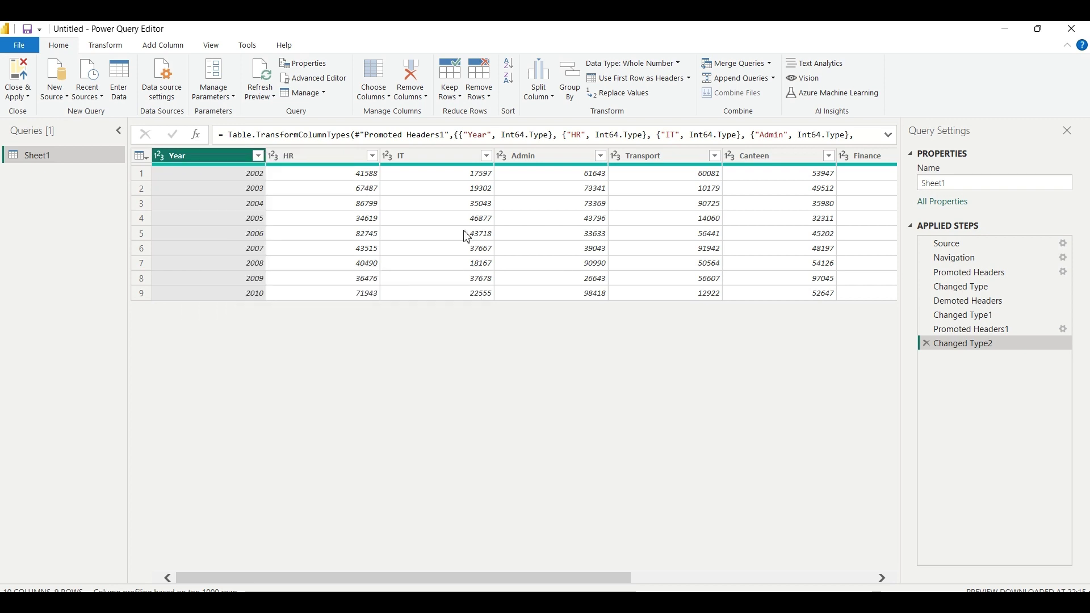
click(160, 155)
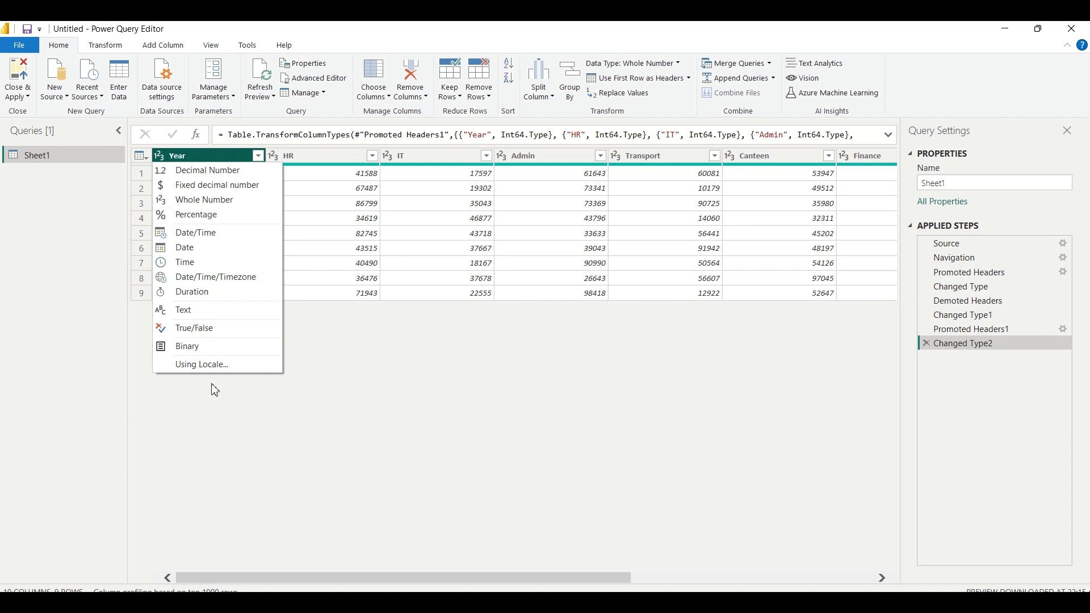
click(333, 368)
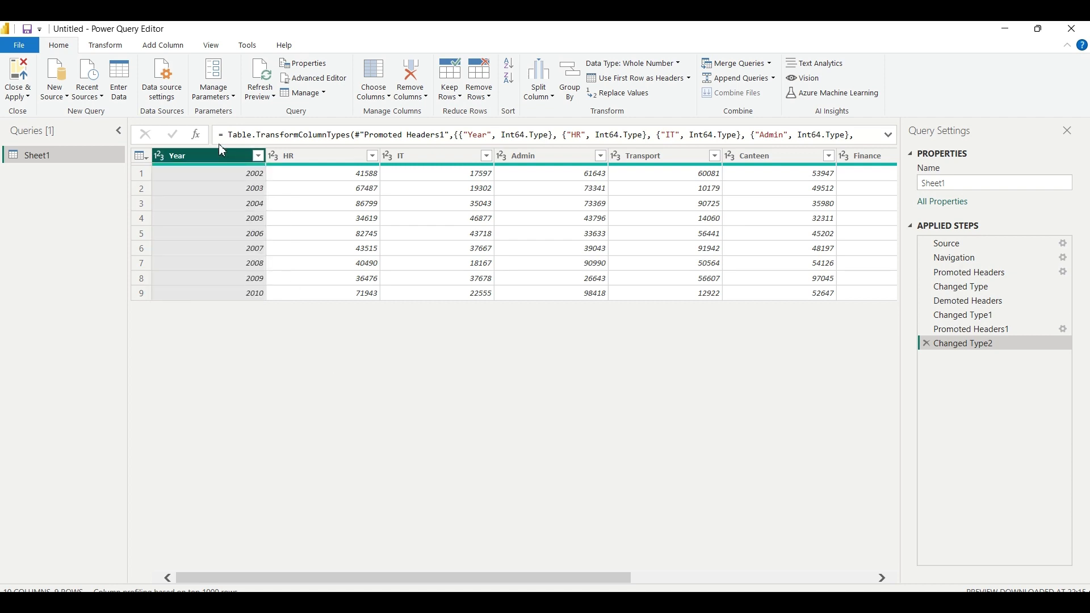
right_click(213, 155)
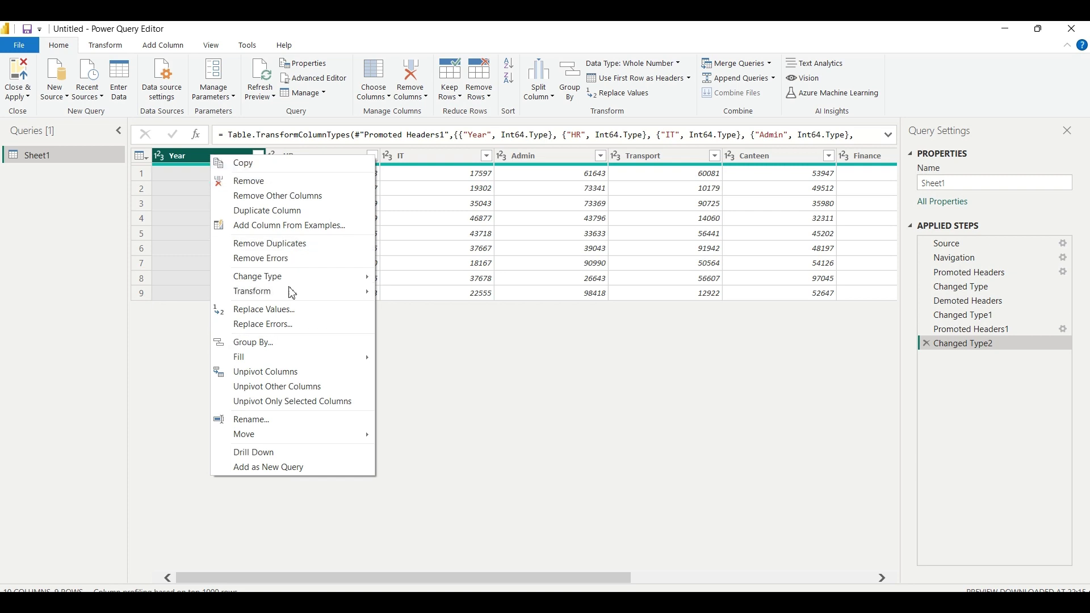
click(548, 426)
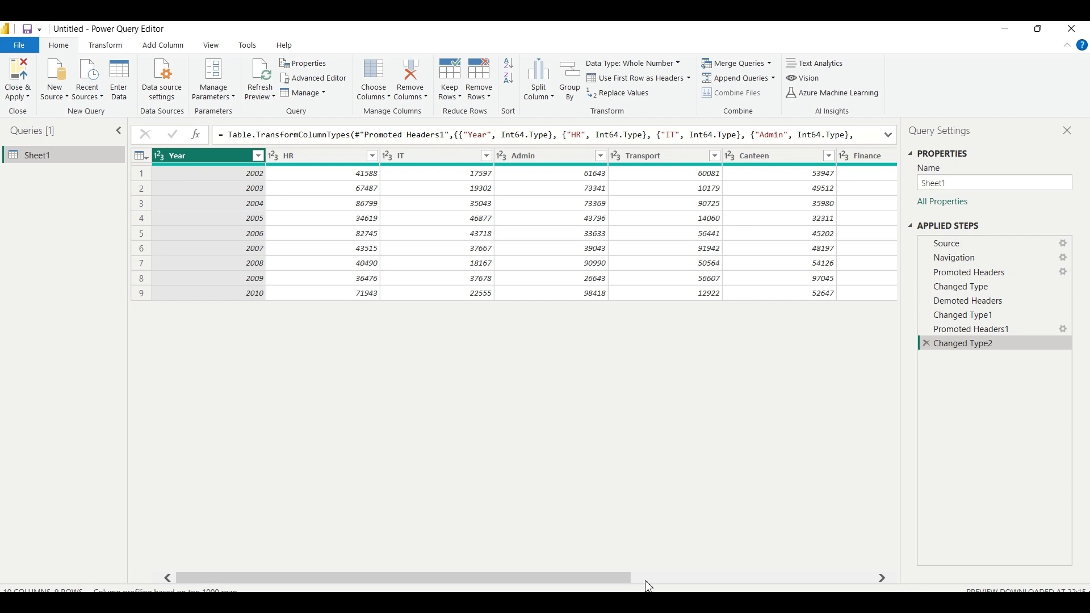
Step: Move the House Keeping column from the end of the table to directly after the Year column
drag(617, 582, 864, 586)
drag(676, 578, 127, 555)
drag(555, 579, 797, 579)
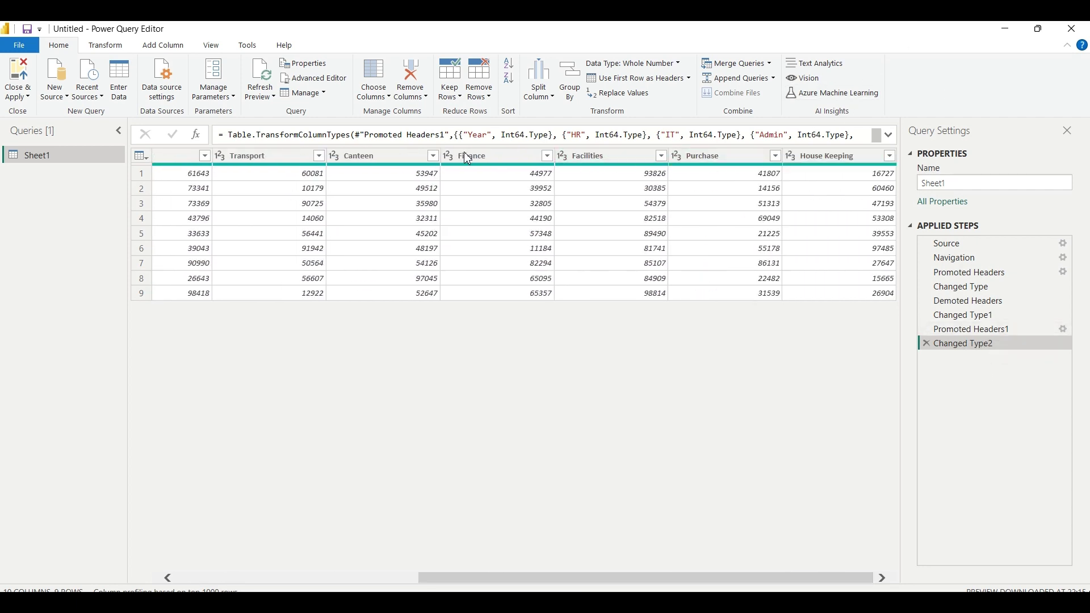
drag(658, 579, 877, 550)
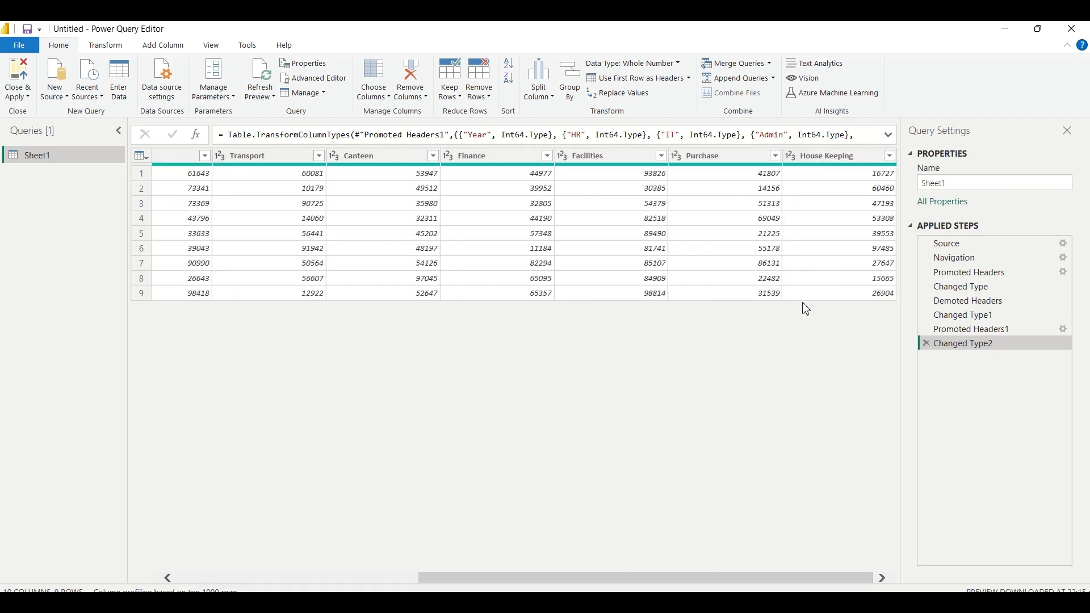
click(821, 160)
drag(822, 162, 302, 165)
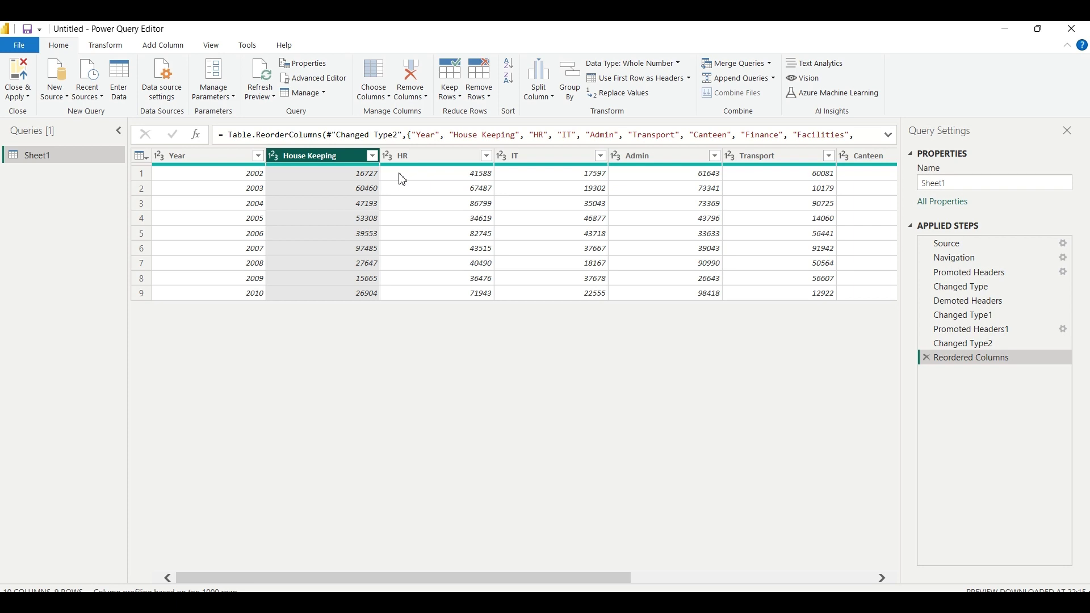
Step: Try to move the House Keeping column behind the HR column
drag(297, 162, 404, 169)
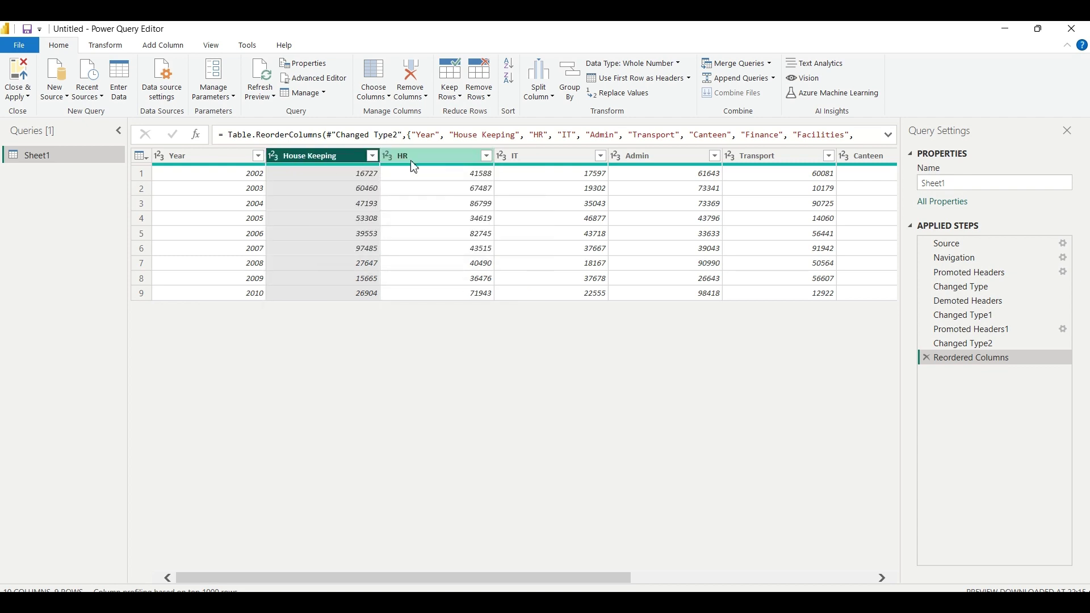
click(414, 167)
drag(305, 152, 385, 155)
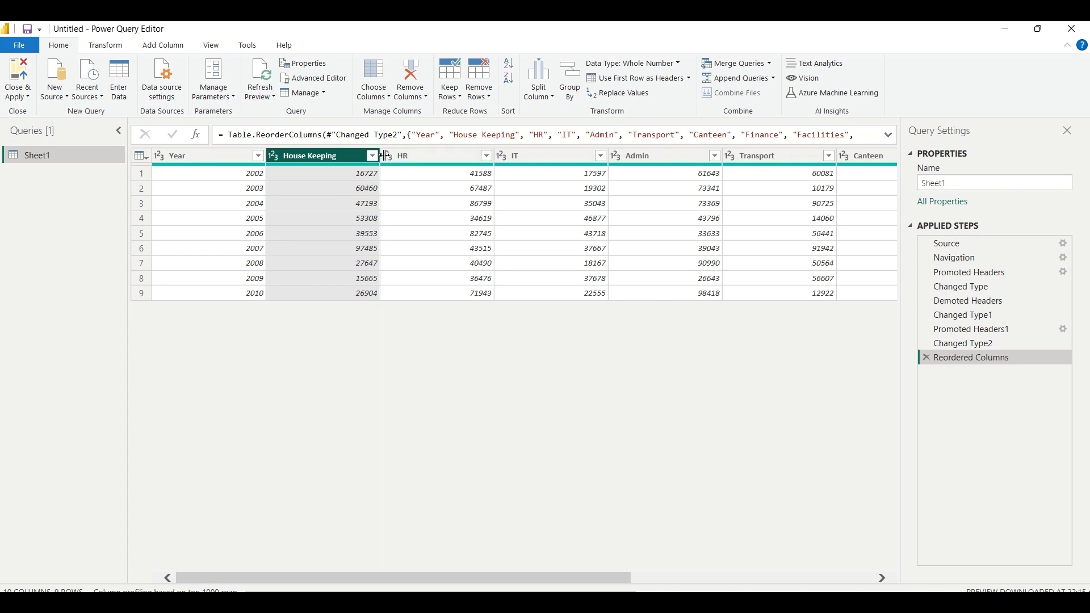
drag(312, 153, 375, 157)
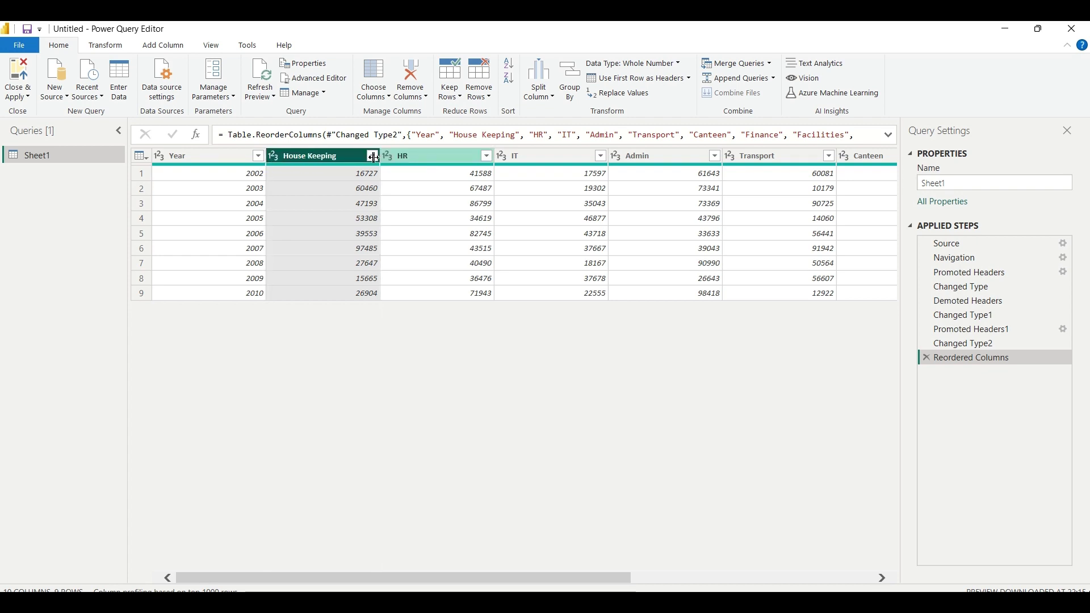
drag(291, 152, 417, 162)
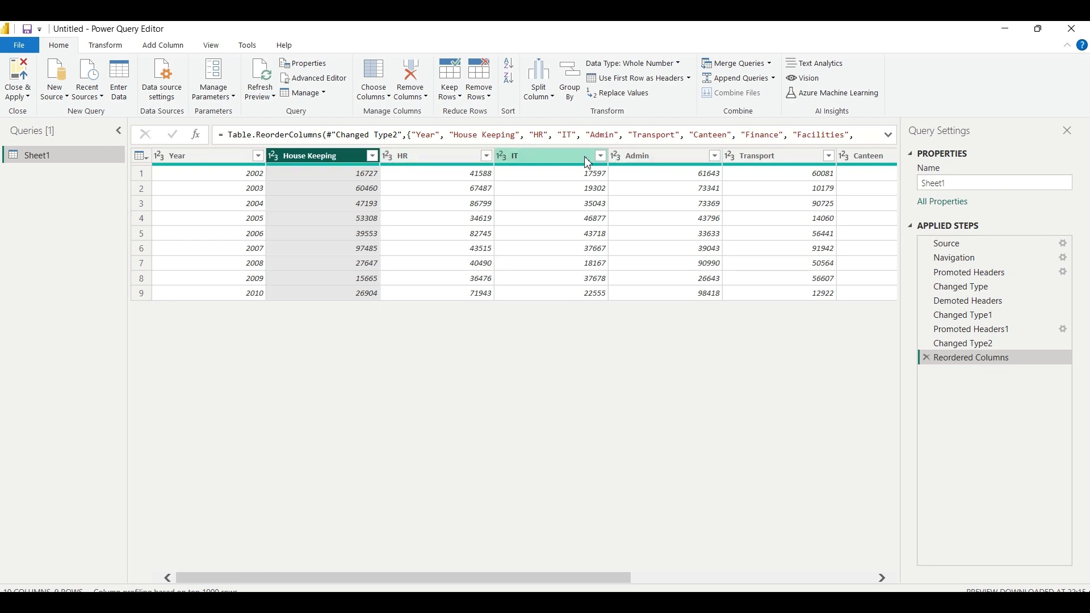
Step: Move the IT column between House Keeping and HR, and select the Year column
drag(588, 163, 668, 163)
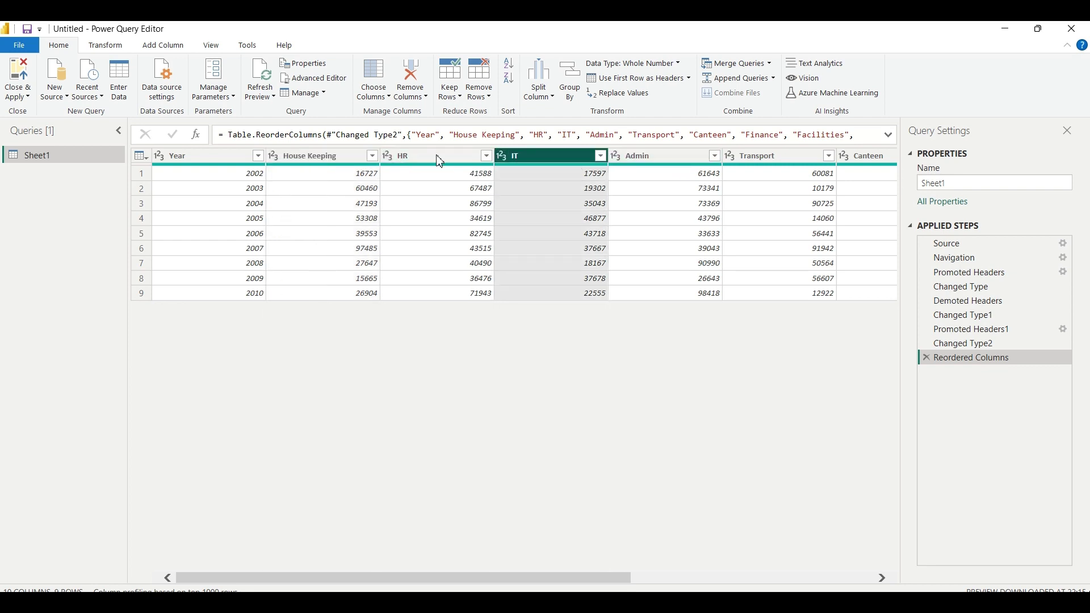
drag(540, 151, 431, 174)
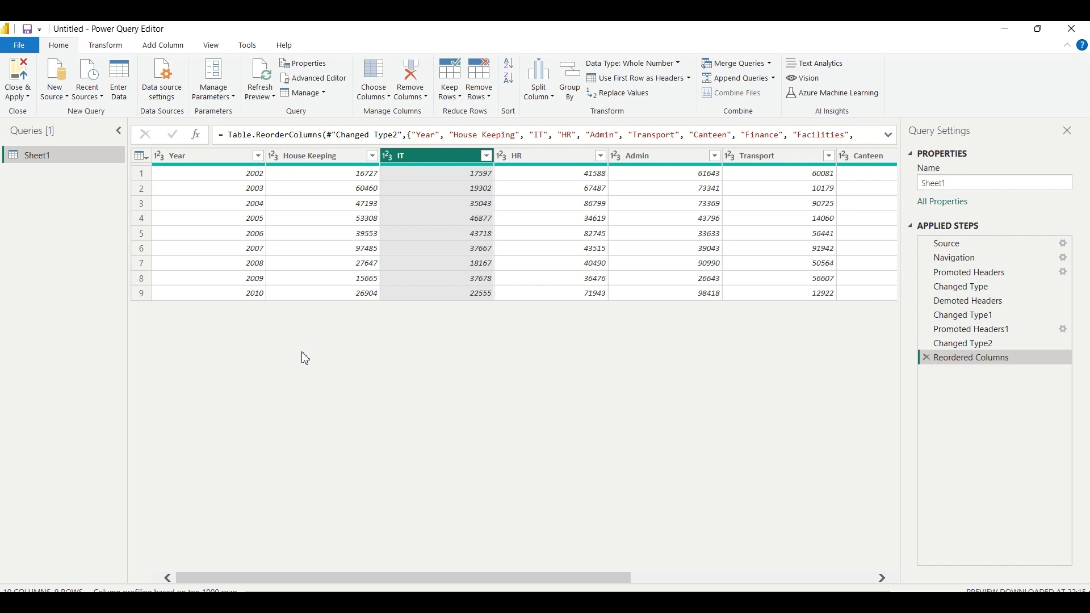
click(220, 156)
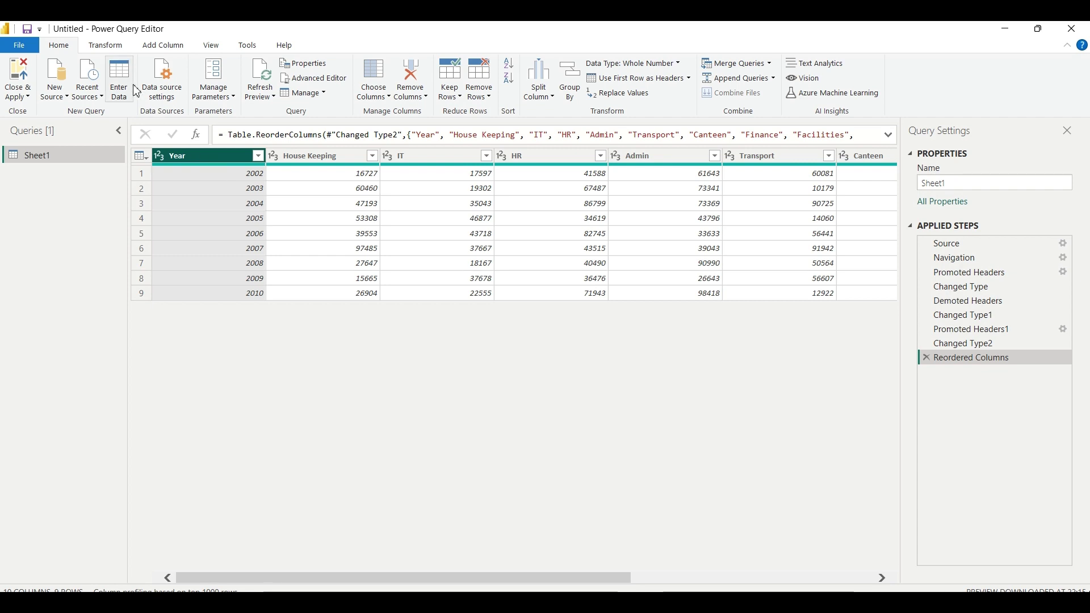
Step: Start a new conditional column named "Year Category" in the Sheet1 query
click(166, 49)
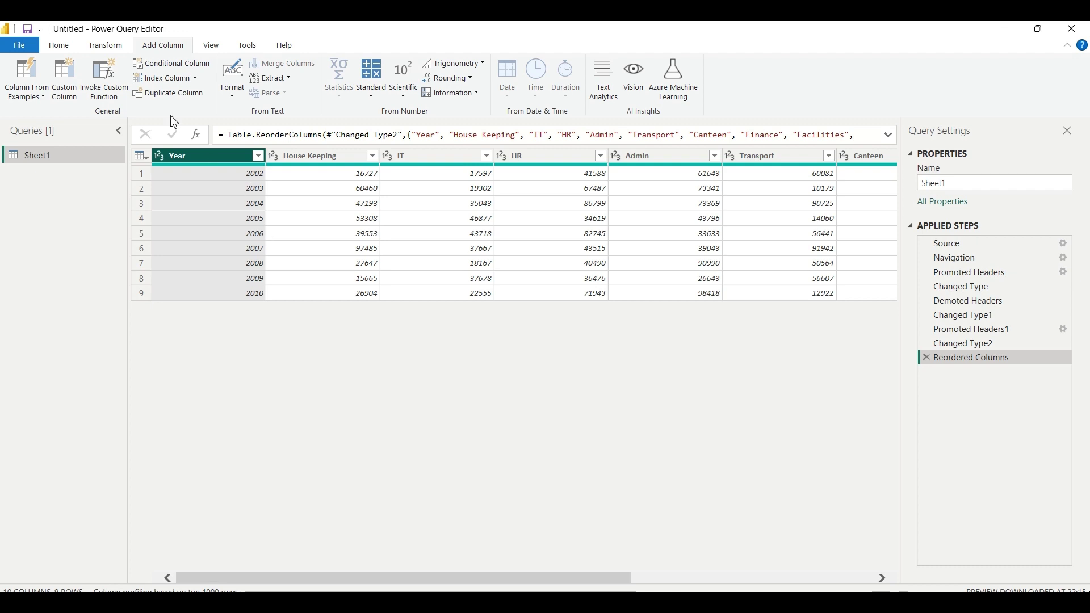
click(177, 64)
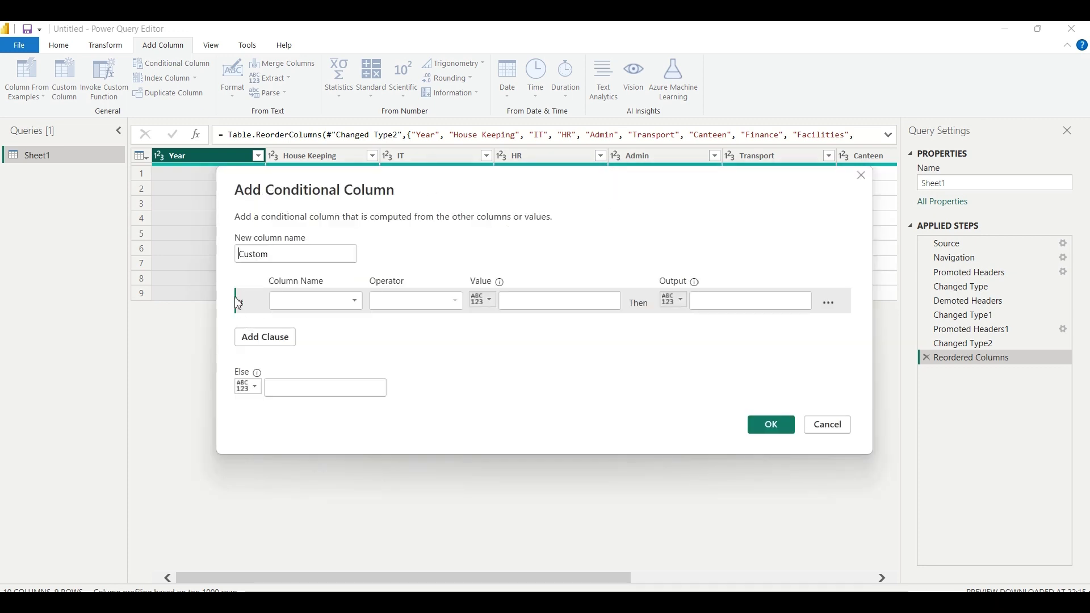
double_click(295, 254)
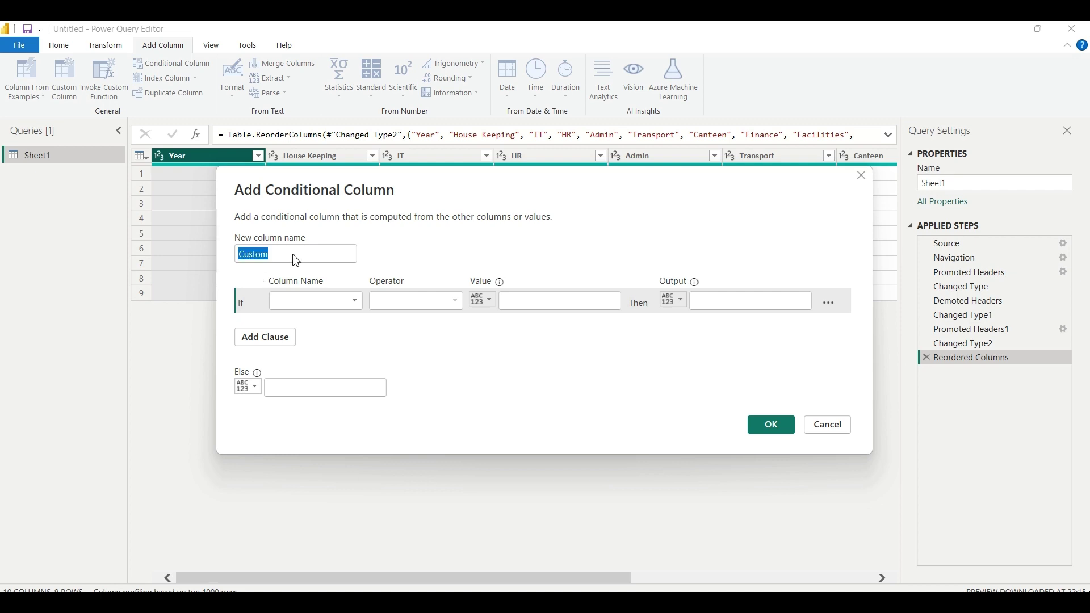
text(Yesr)
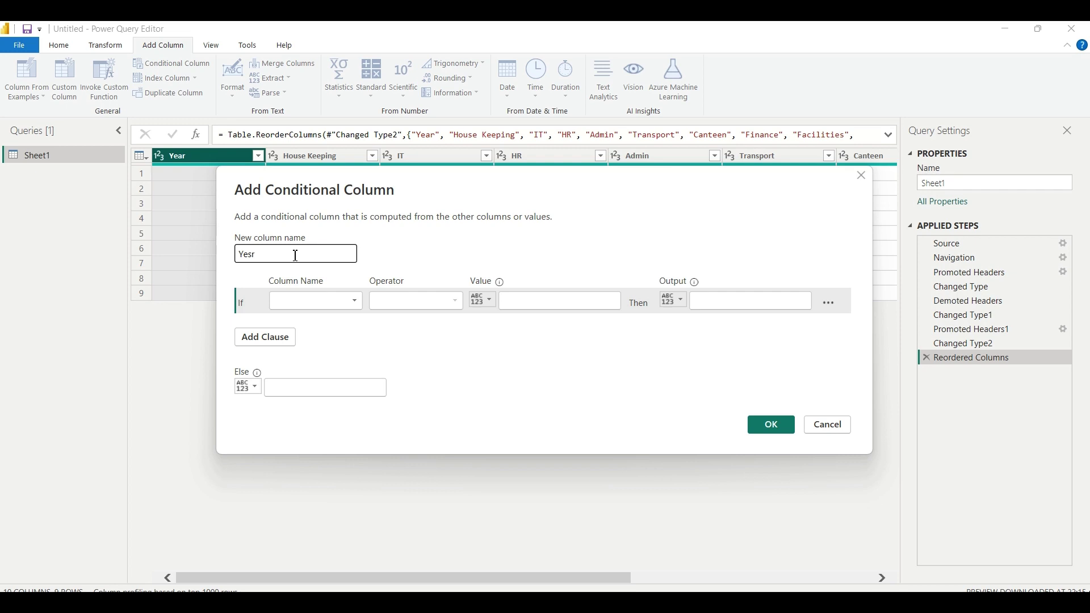
text( Category)
drag(444, 180, 476, 258)
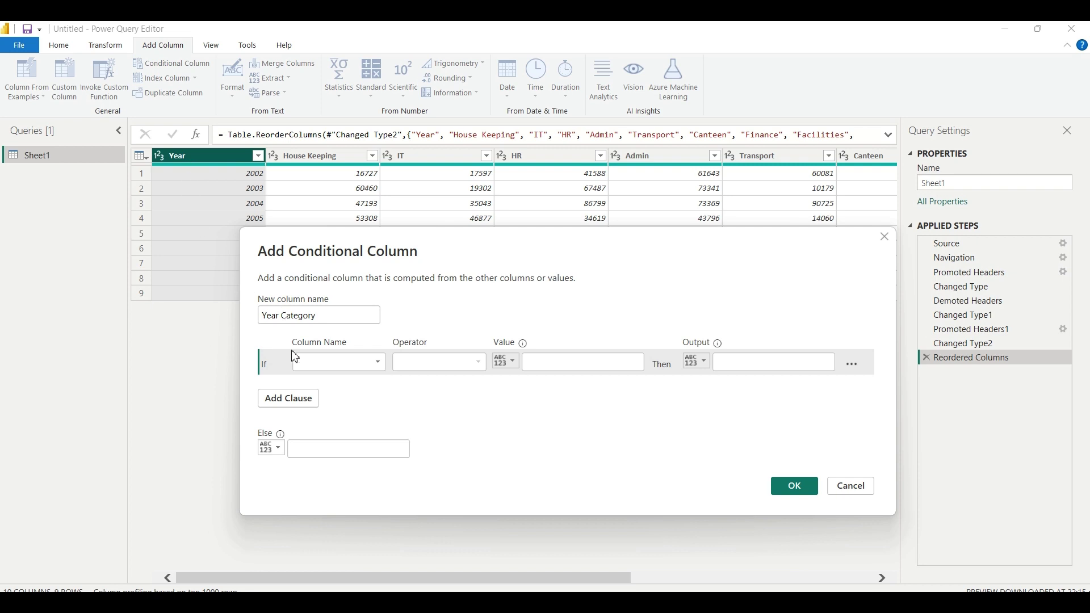
Step: Define the column's condition so that Year is less than 2005 outputs "Before 2005"
click(355, 368)
click(348, 379)
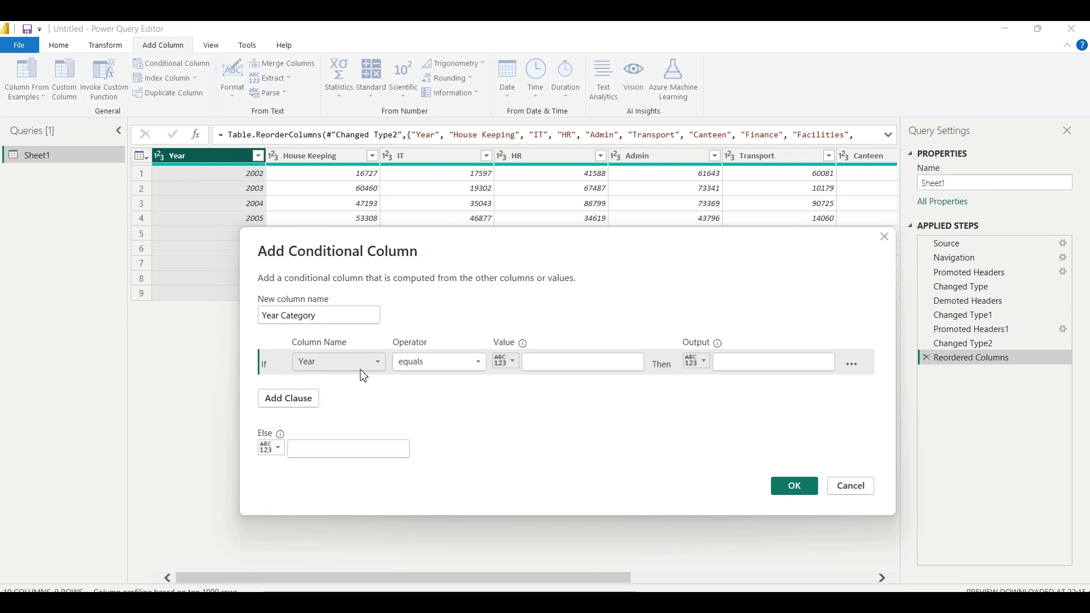
click(458, 366)
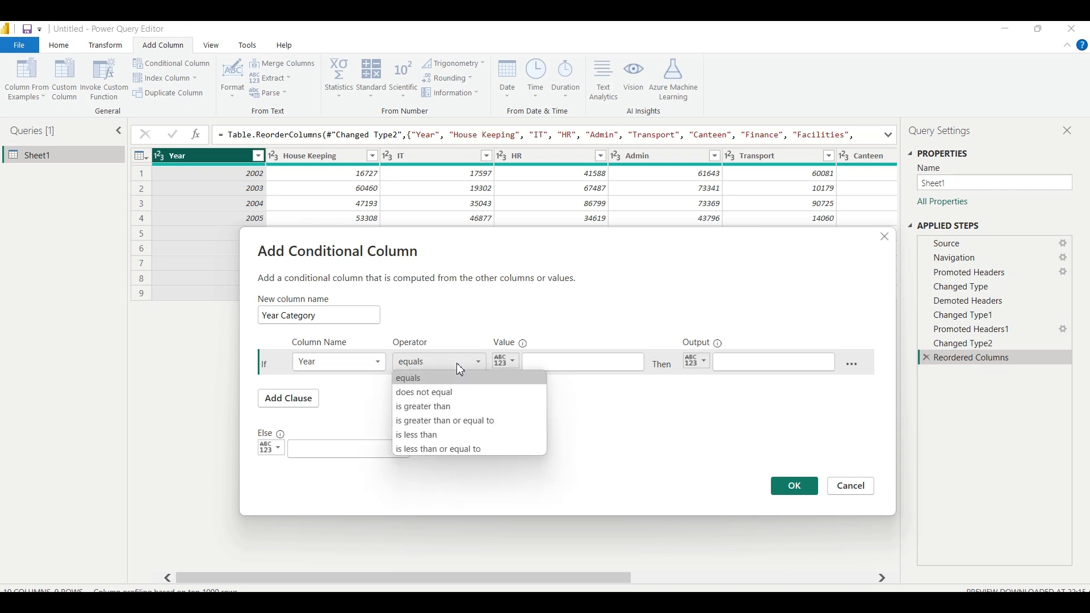
click(441, 436)
click(541, 363)
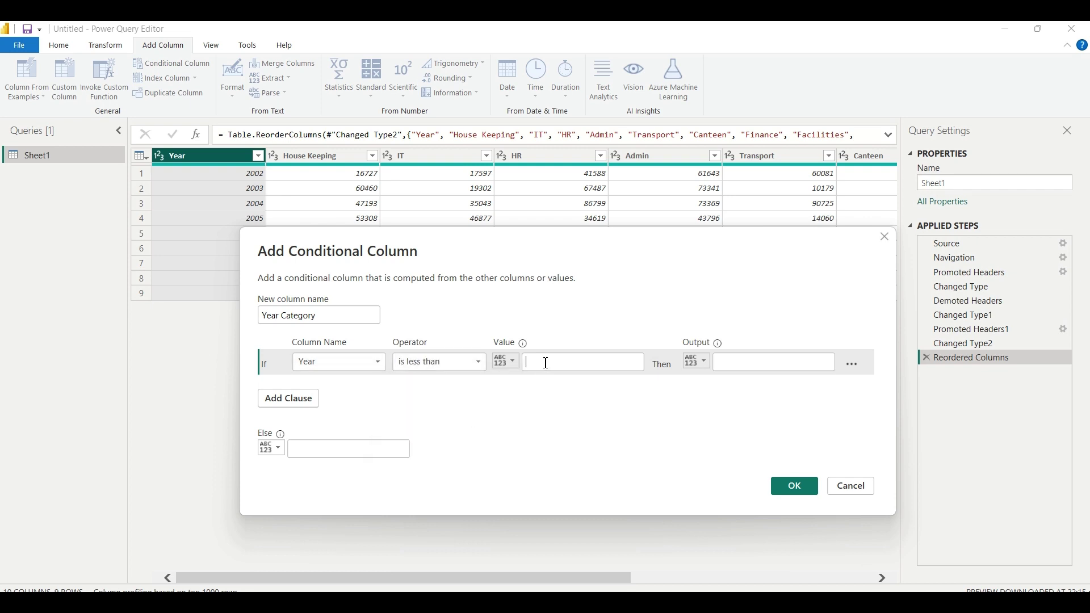
text(2005)
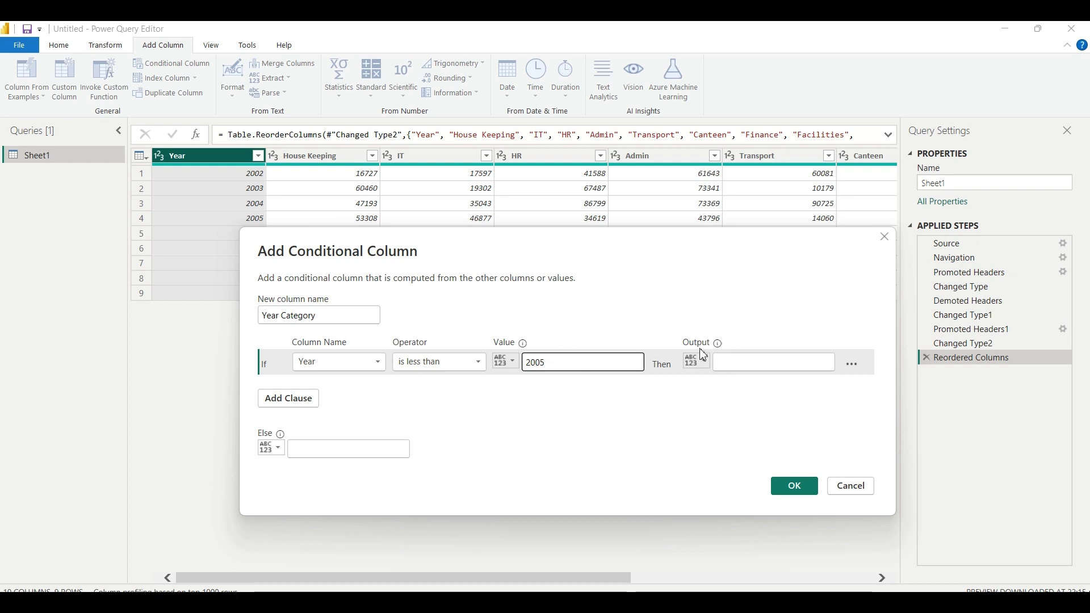
click(731, 362)
text(Befo)
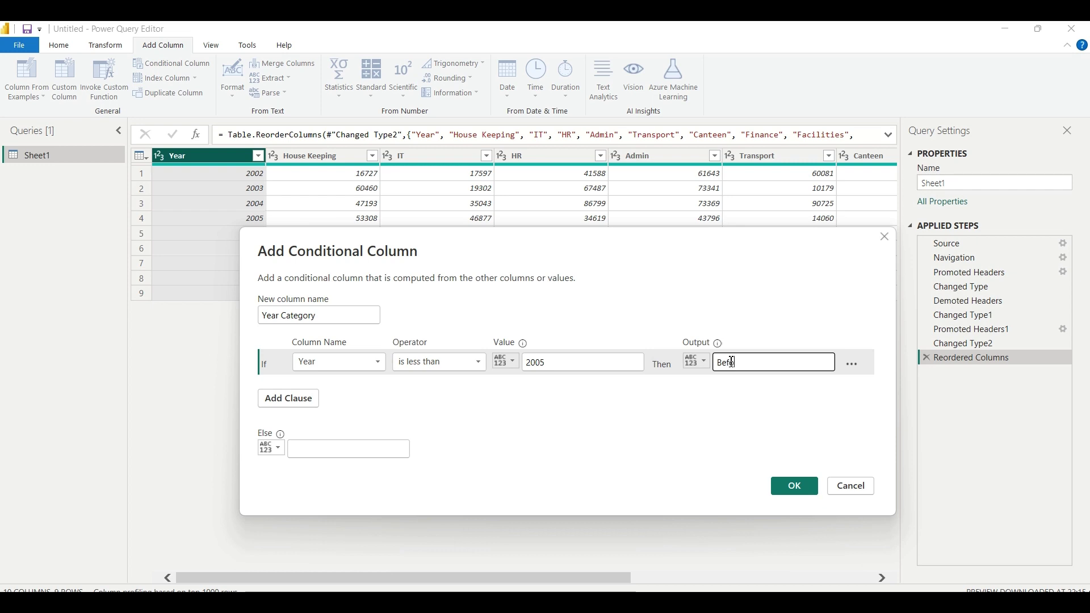
text(re 2005)
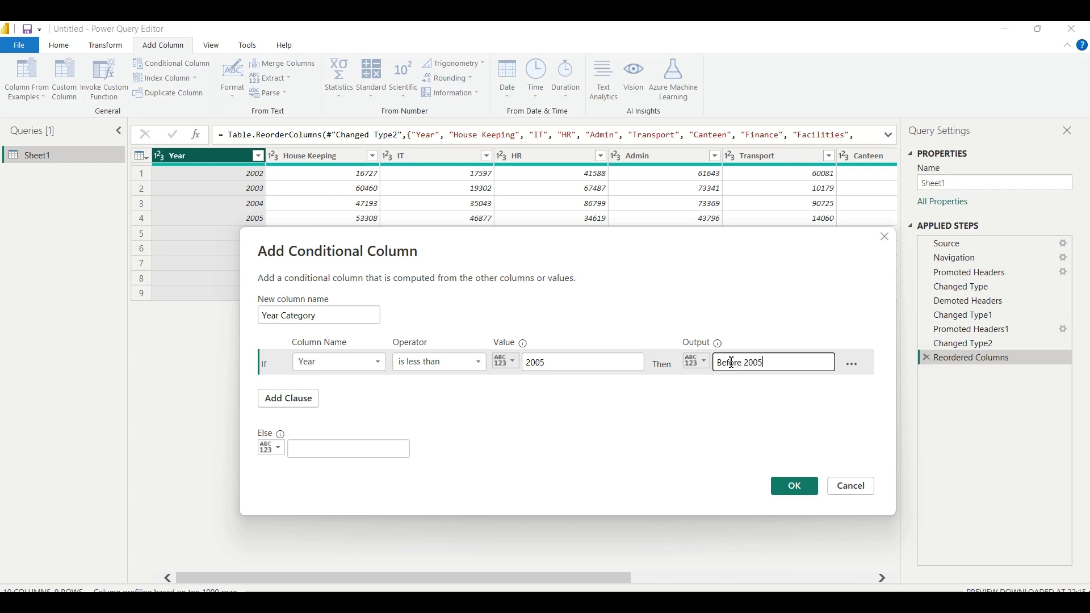
Step: Create the conditional column with "After 2005" as the else output, and move Year Category directly after the Year column
click(356, 448)
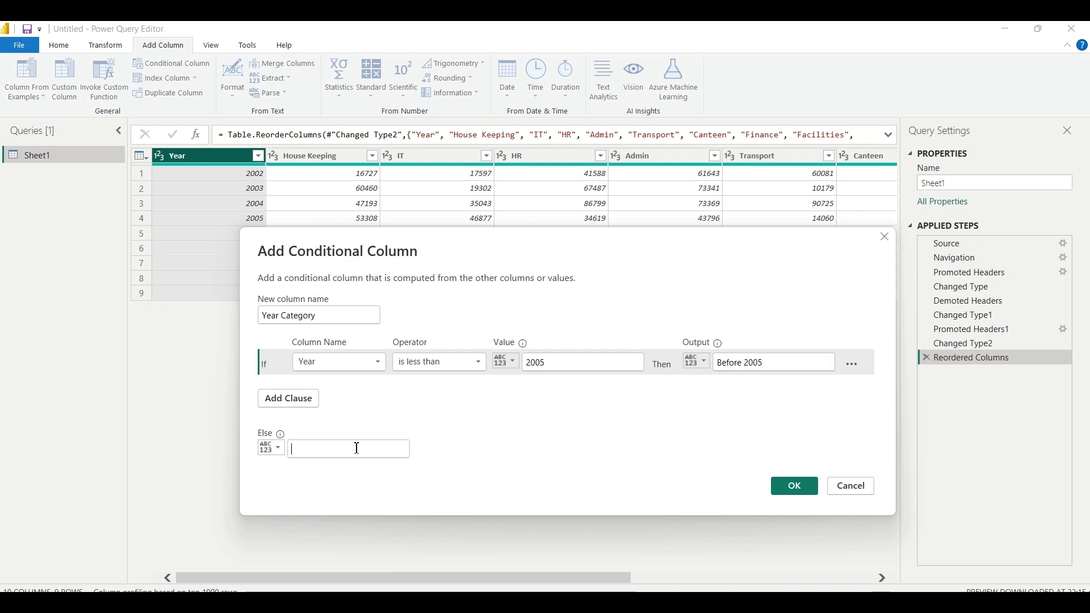
text(After 2005)
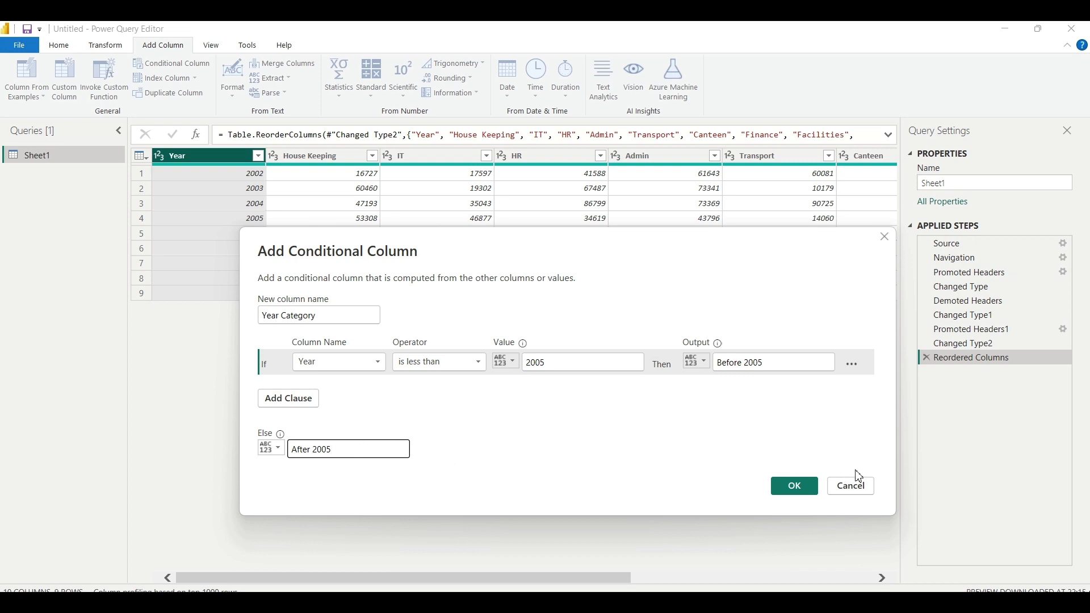
click(796, 486)
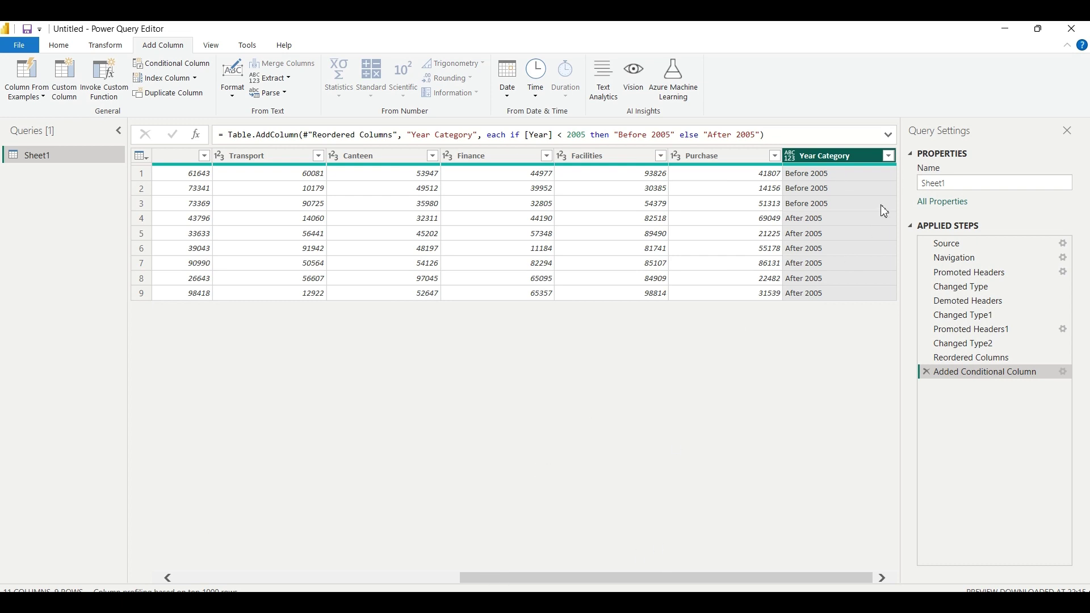
drag(806, 161, 288, 173)
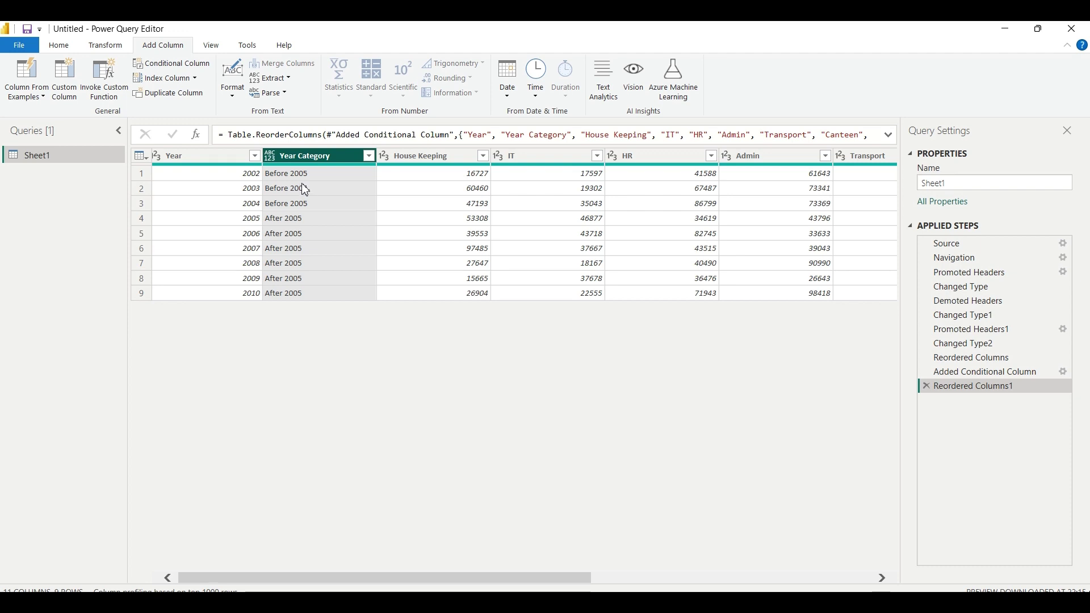
Step: Duplicate the Year column and move the copy between Year and Year Category
click(224, 161)
right_click(224, 162)
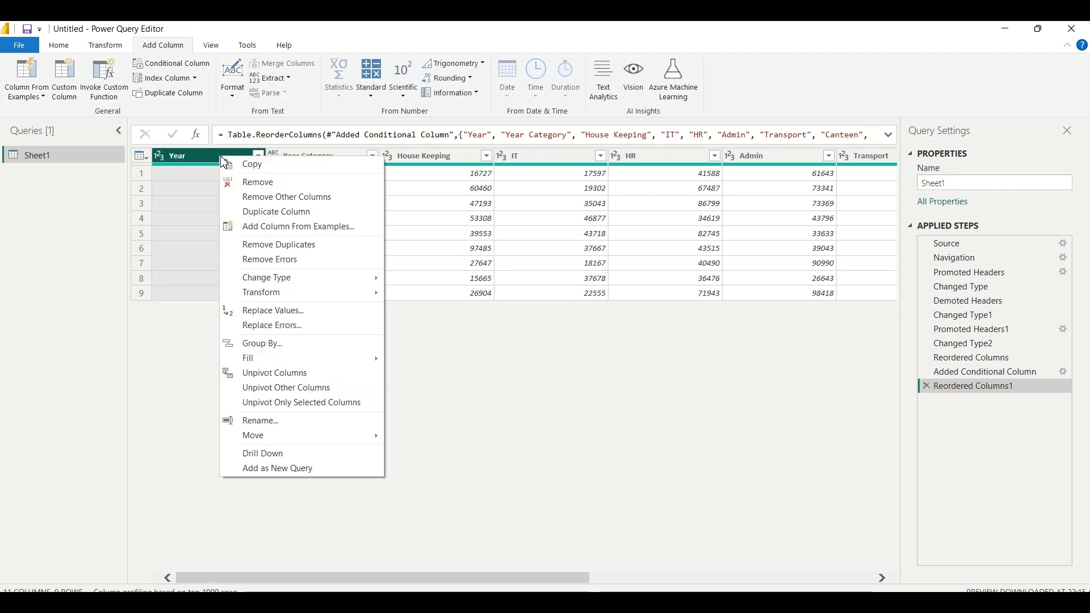
click(277, 212)
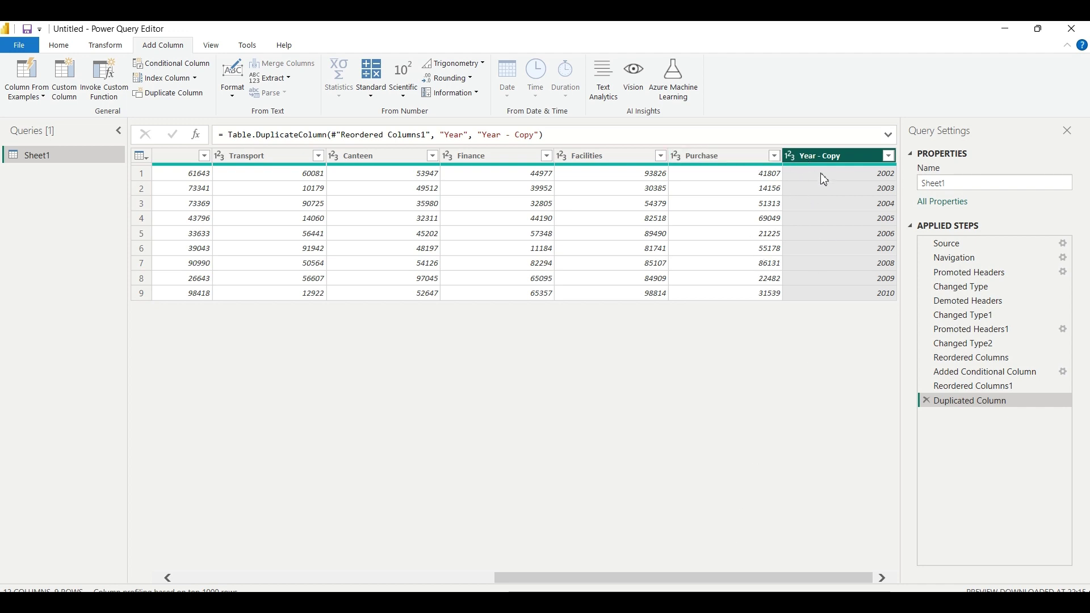
drag(827, 155, 147, 193)
drag(297, 196, 307, 190)
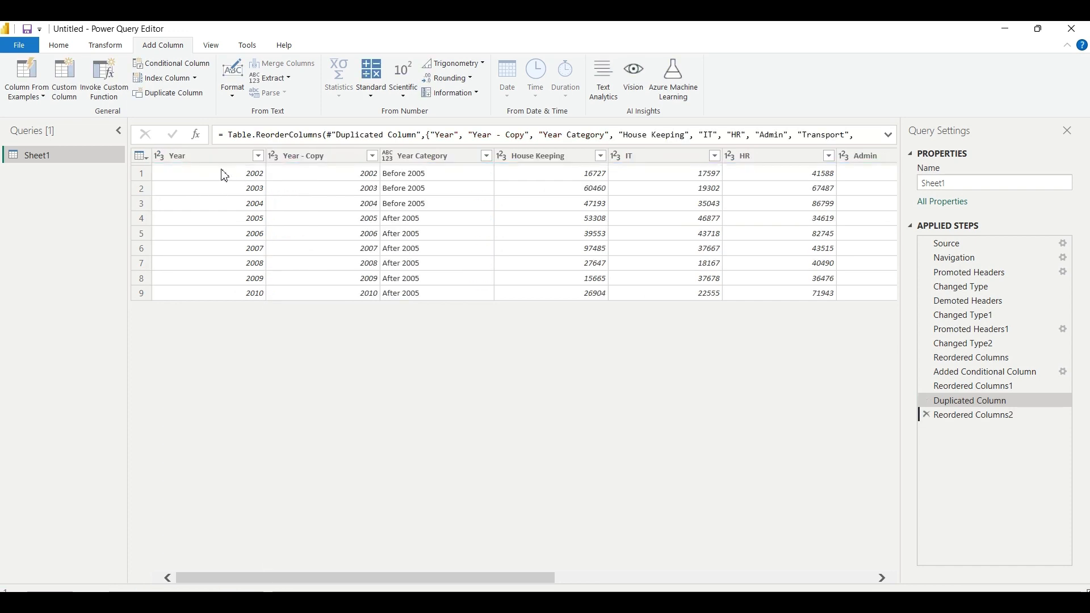